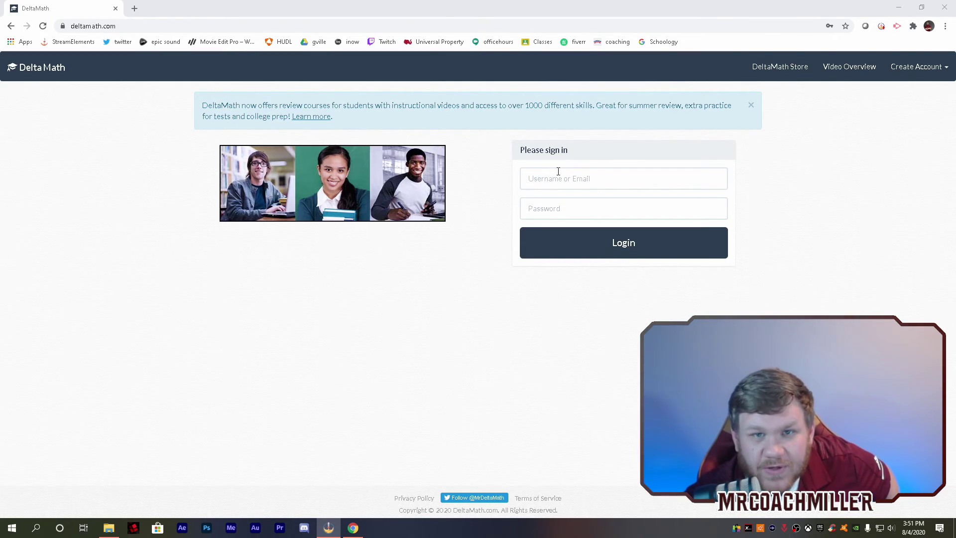
# Step: Open the teacher account sign-up form and review its personal, login and school information fields
pyautogui.click(915, 62)
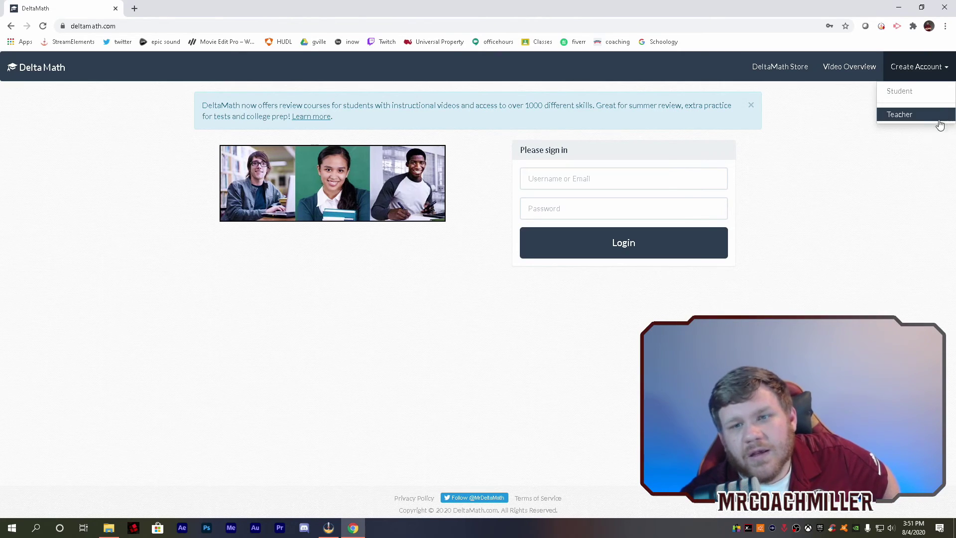
pyautogui.click(902, 119)
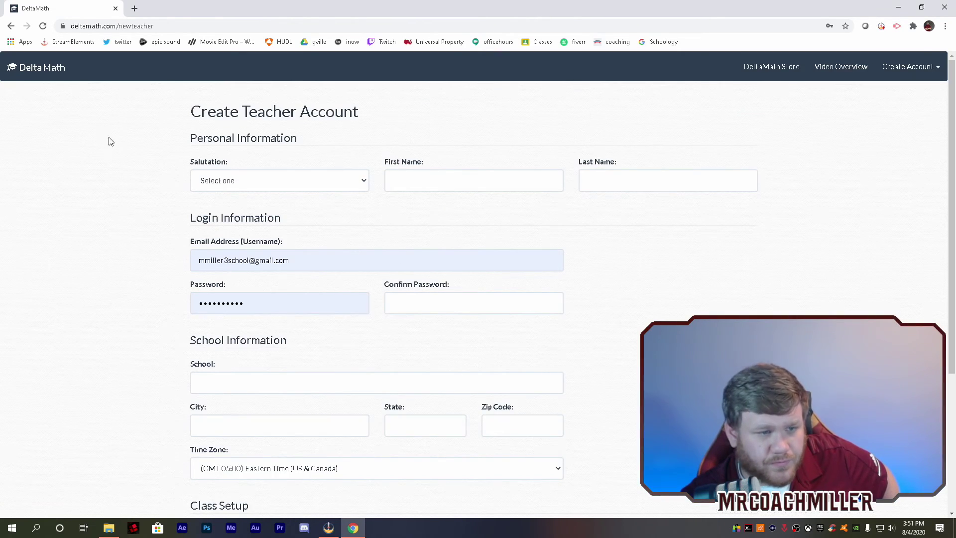
pyautogui.scroll(-2, 322, 239)
pyautogui.scroll(2, 314, 329)
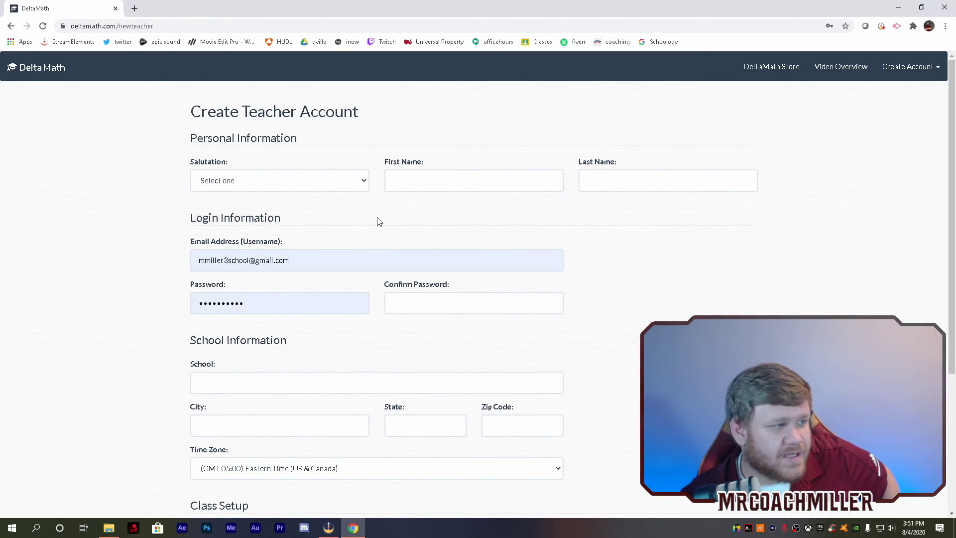
pyautogui.click(512, 184)
pyautogui.click(636, 181)
pyautogui.scroll(-4, 650, 319)
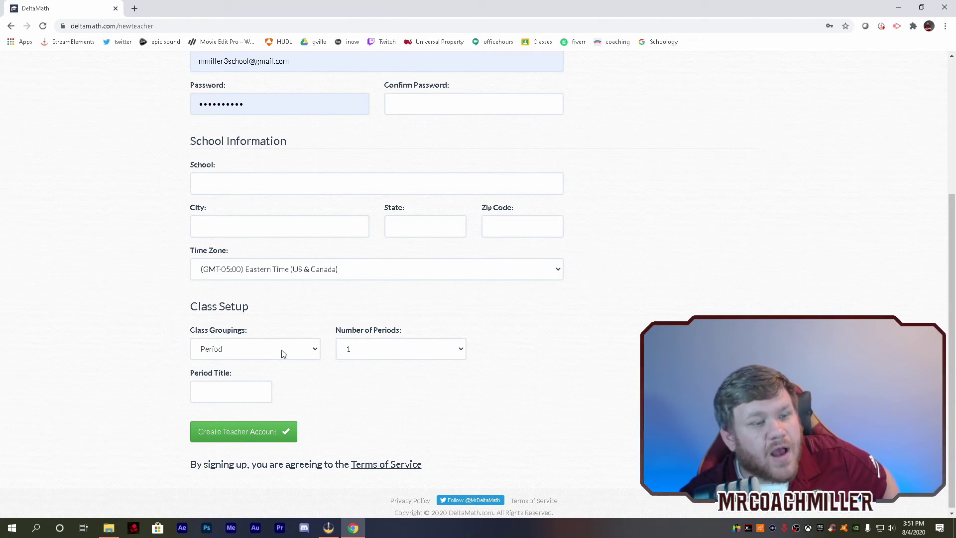
# Step: Set the class grouping to Custom in the class setup and check its custom name and title fields
pyautogui.click(214, 386)
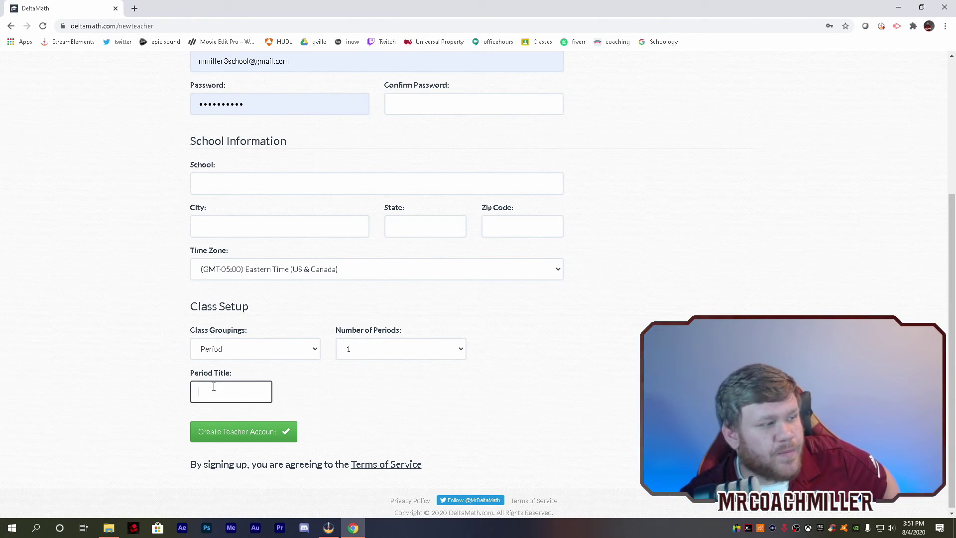
pyautogui.click(249, 354)
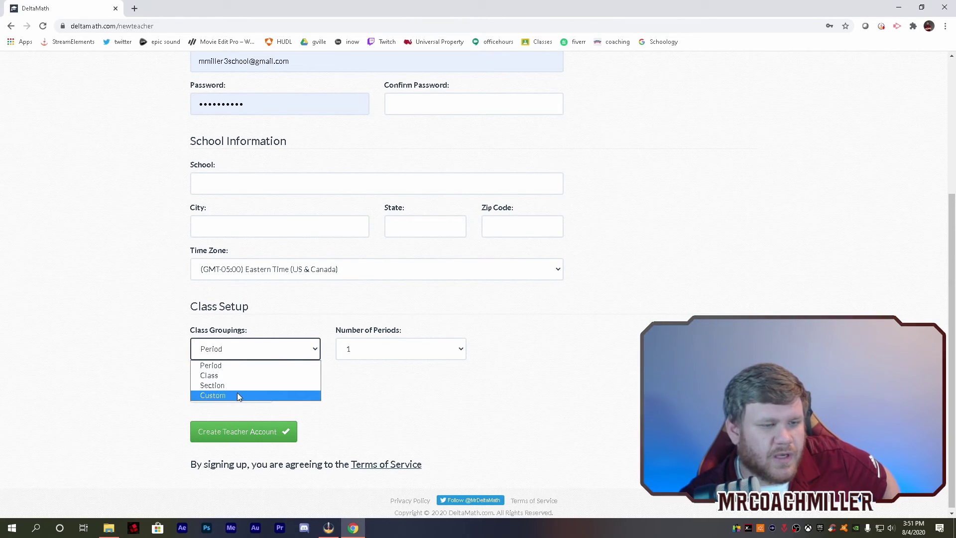
pyautogui.click(237, 395)
pyautogui.click(364, 350)
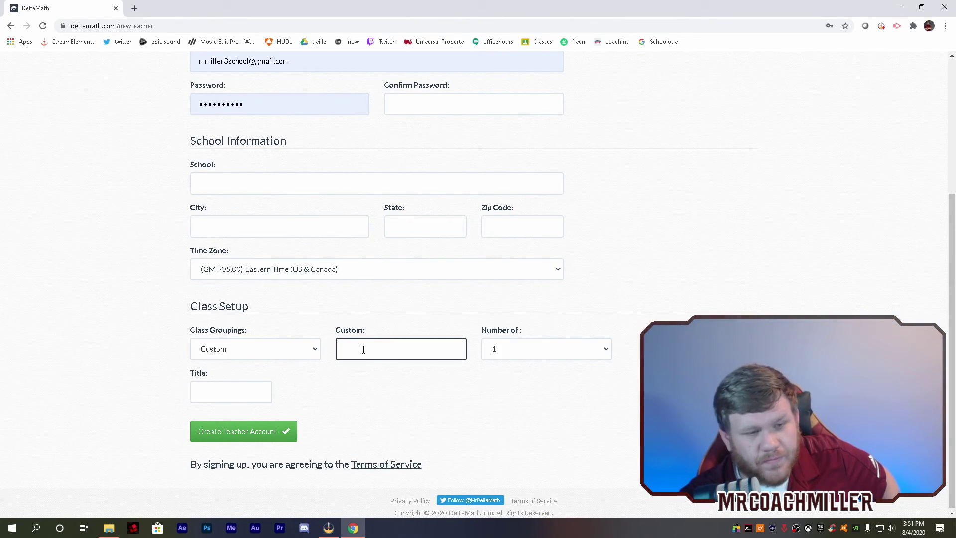
pyautogui.click(246, 386)
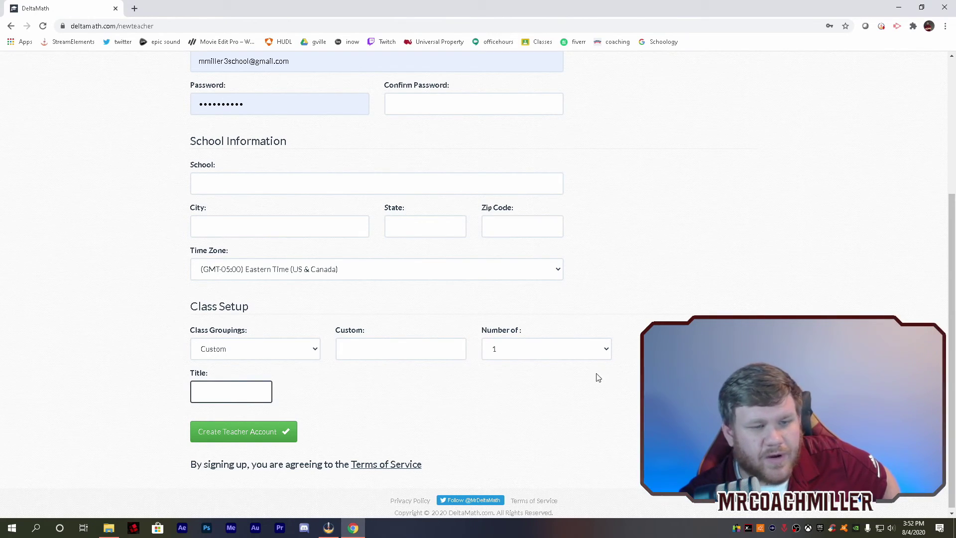
# Step: Set the salutation to Custom in the personal information and review the other salutation choices
pyautogui.scroll(3, 505, 391)
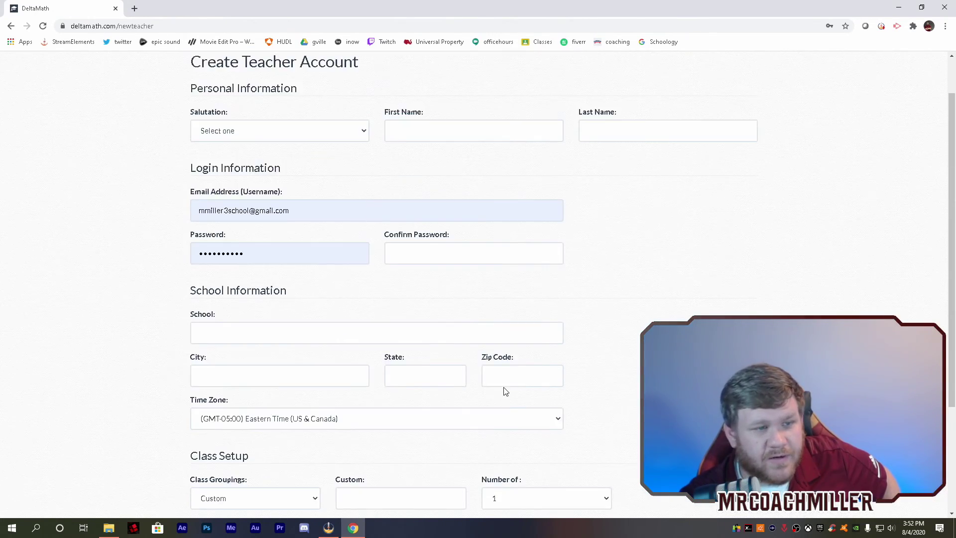
pyautogui.scroll(1, 602, 368)
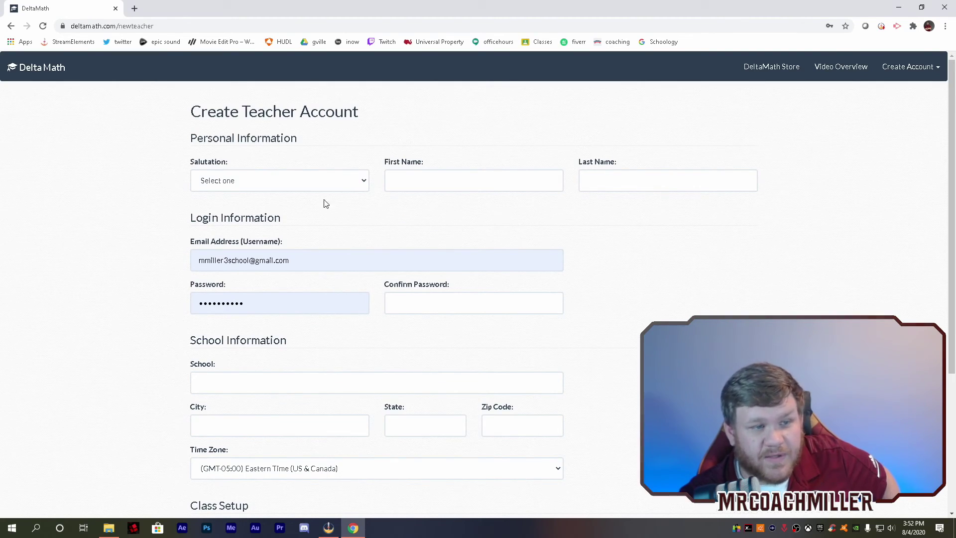
pyautogui.click(368, 184)
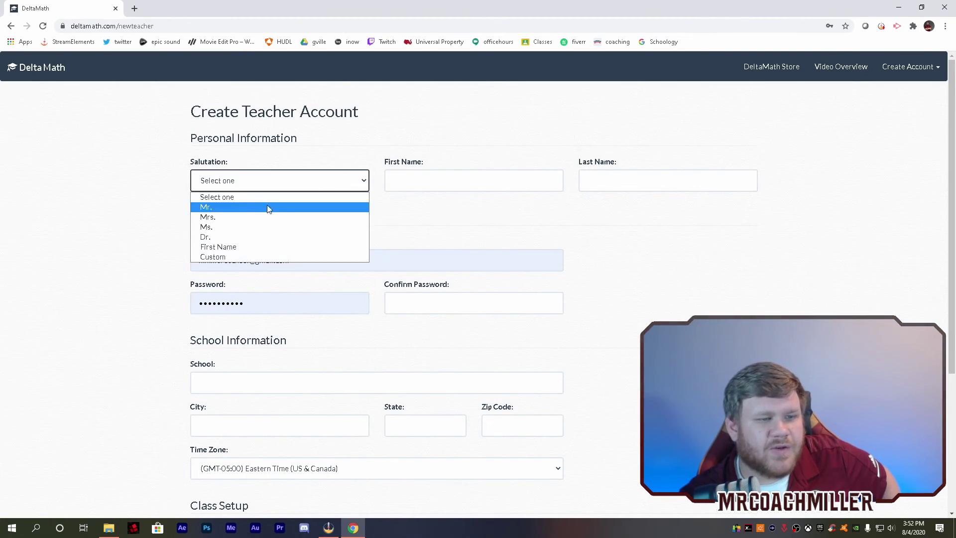
pyautogui.click(248, 258)
pyautogui.click(421, 179)
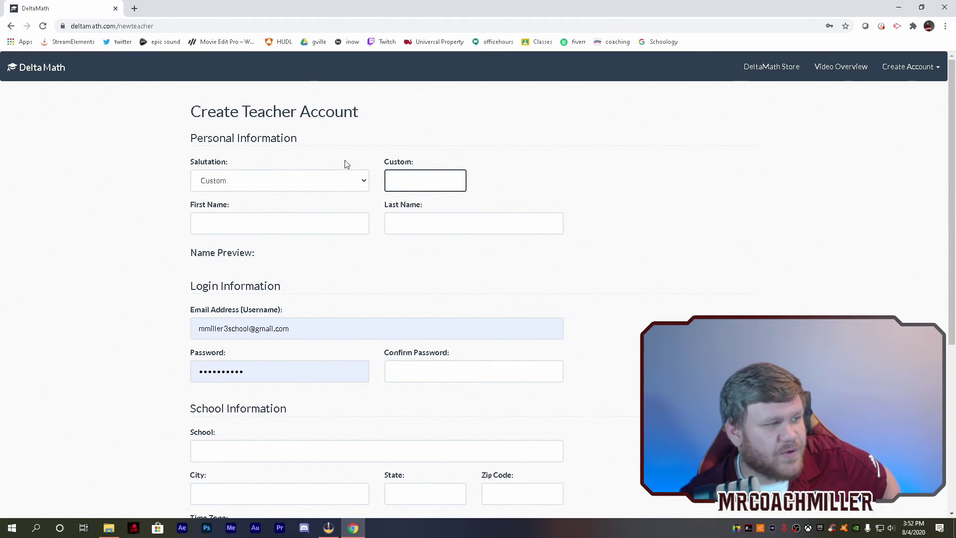
pyautogui.click(365, 183)
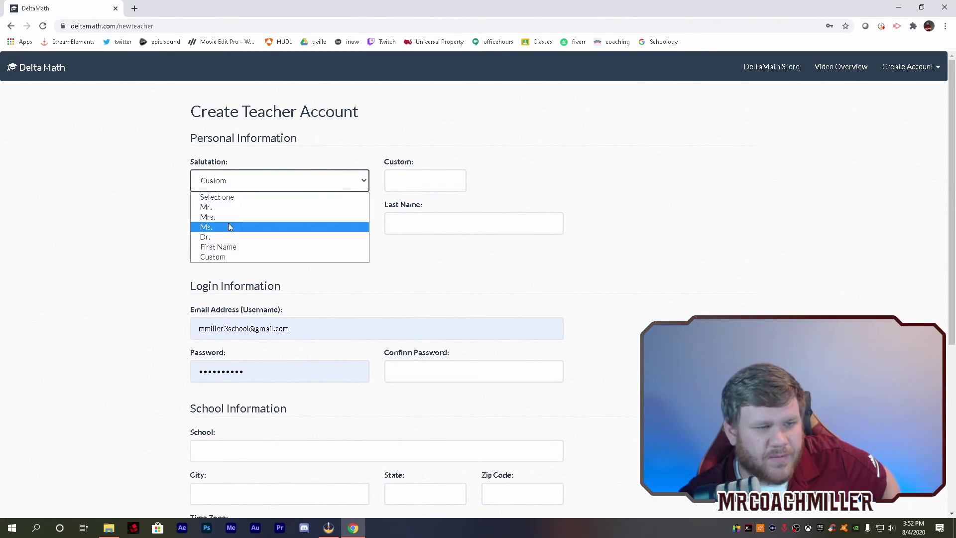
pyautogui.click(726, 230)
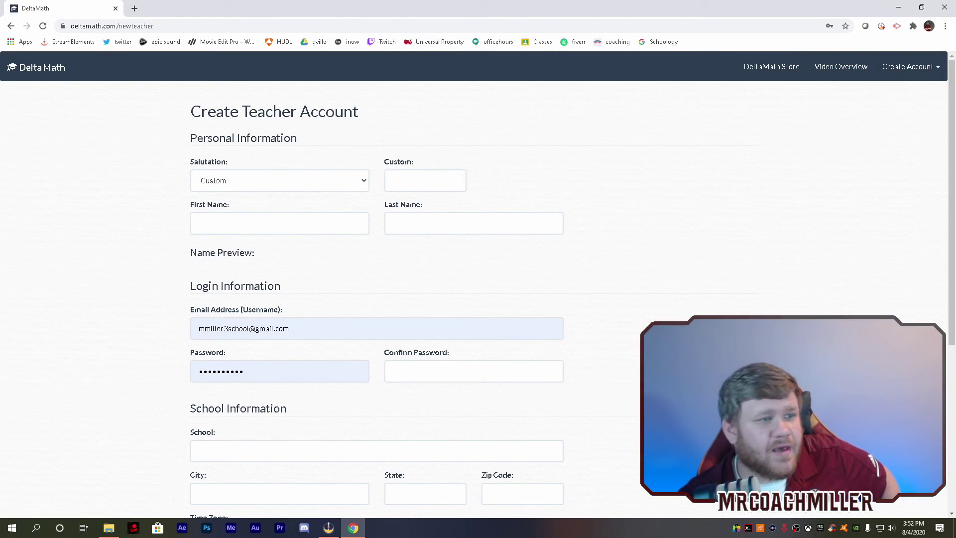
# Step: Leave the sign-up form for the home page and log in with the saved teacher credentials
pyautogui.click(10, 26)
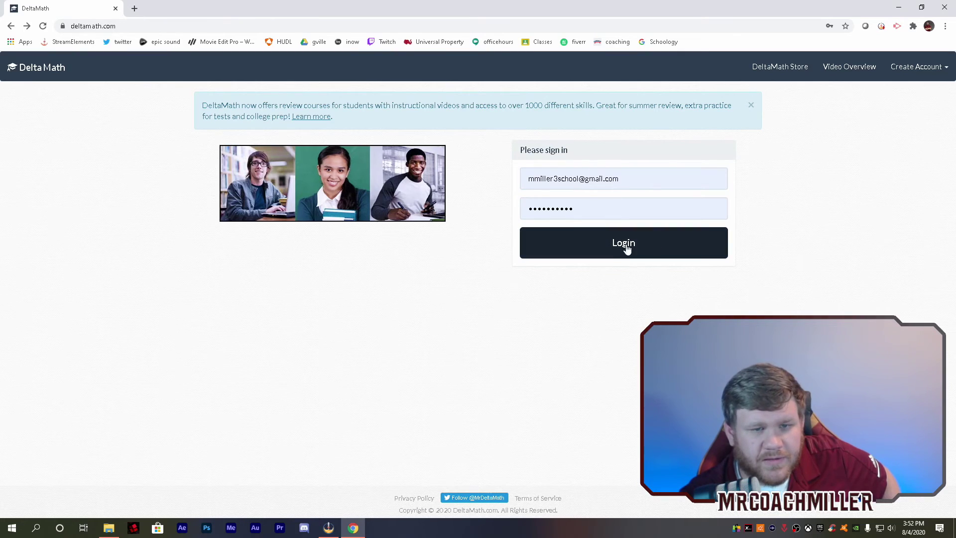
pyautogui.click(620, 244)
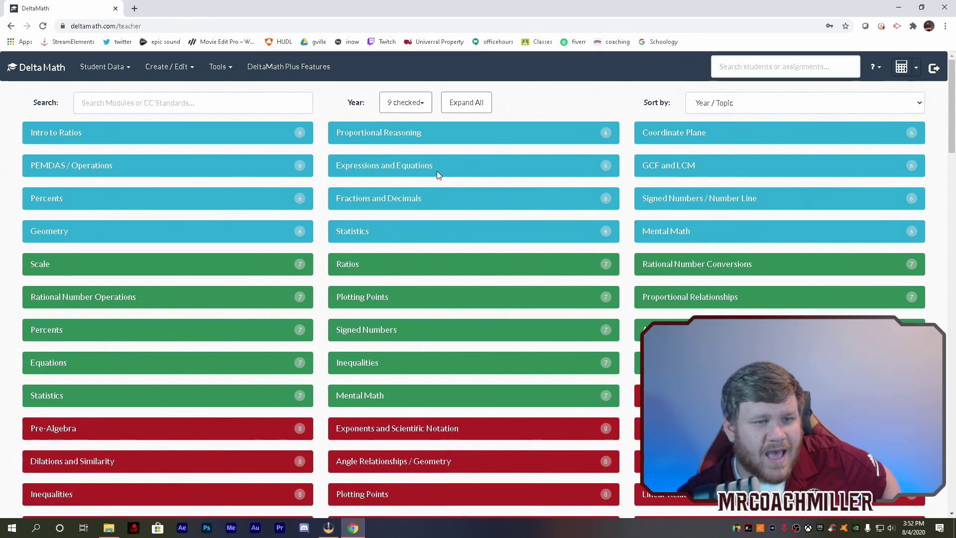
# Step: Review the grade levels and courses available in the module list's year filter
pyautogui.click(406, 99)
pyautogui.click(353, 101)
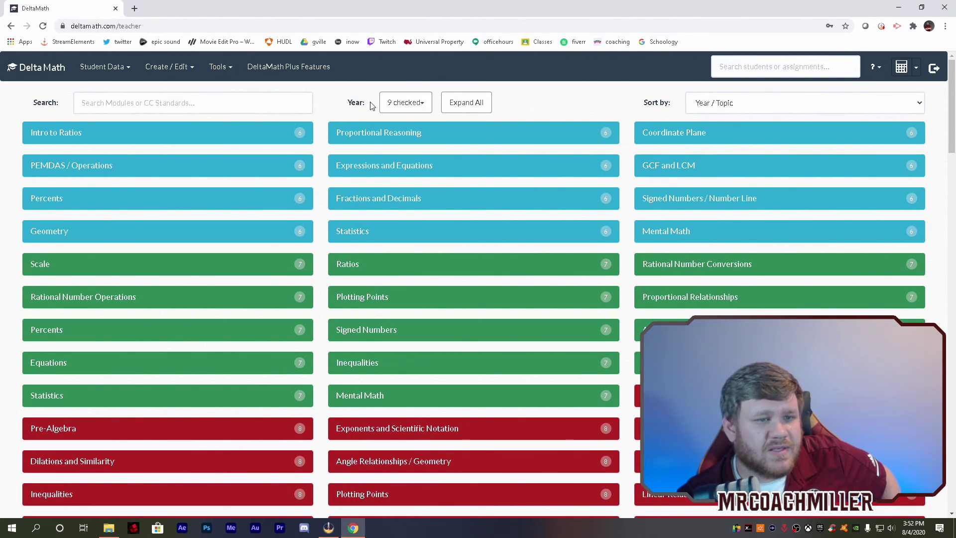
pyautogui.click(414, 102)
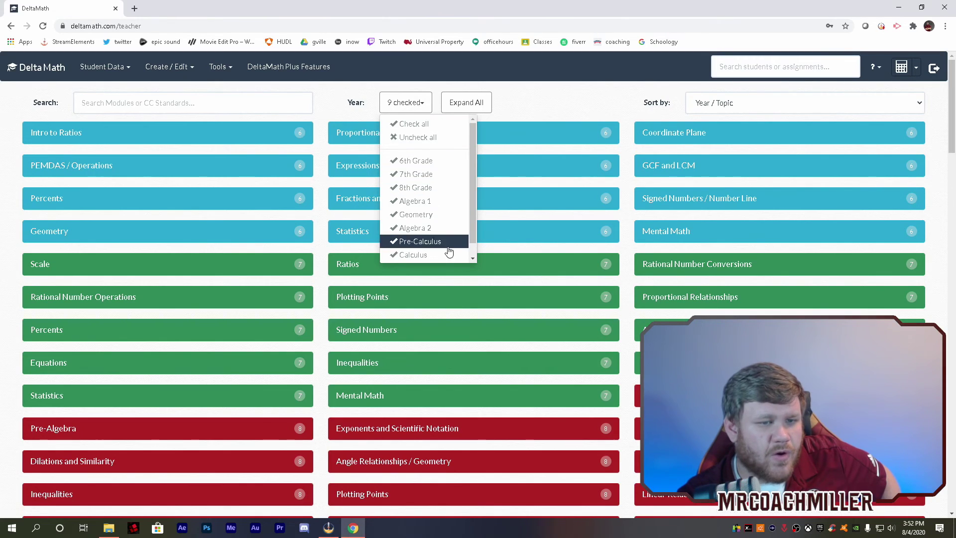
pyautogui.scroll(-1, 448, 253)
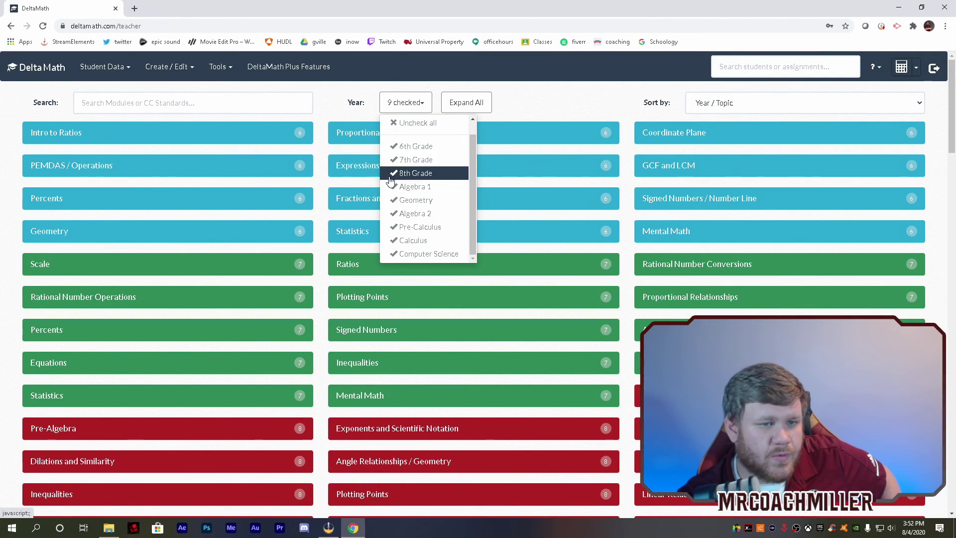
pyautogui.click(486, 102)
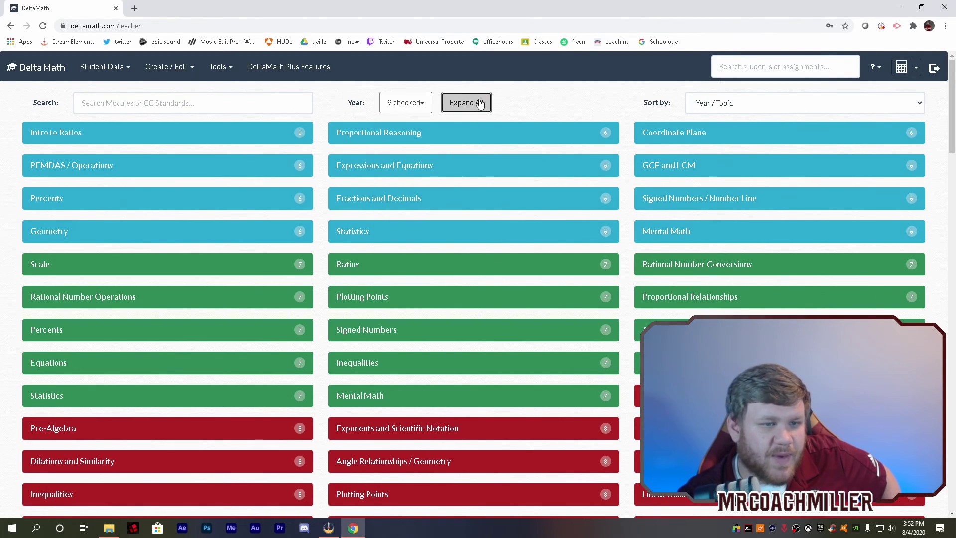
# Step: Expand all module topics to browse the individual skills, and collapse them all again
pyautogui.click(482, 102)
pyautogui.scroll(-4, 372, 231)
pyautogui.scroll(-4, 372, 232)
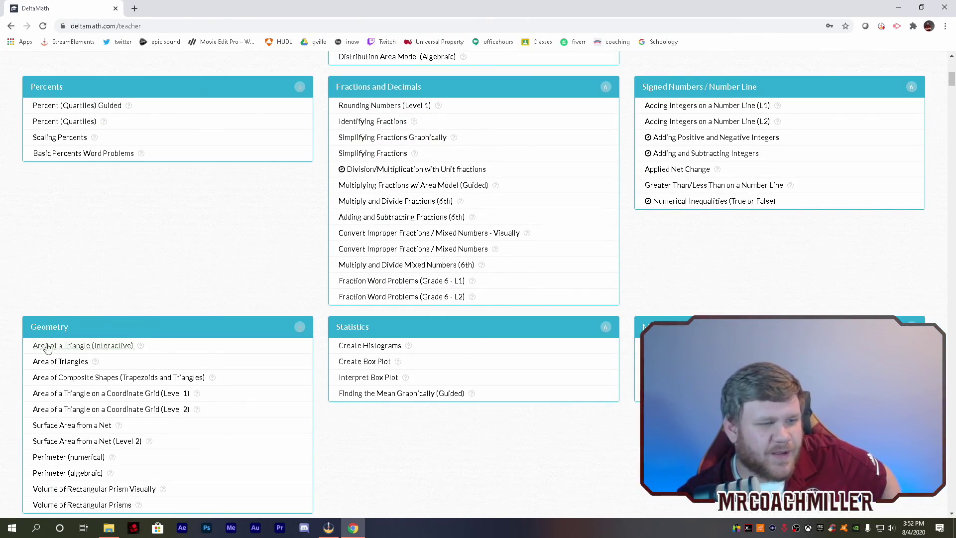
pyautogui.scroll(-7, 241, 367)
pyautogui.scroll(15, 536, 323)
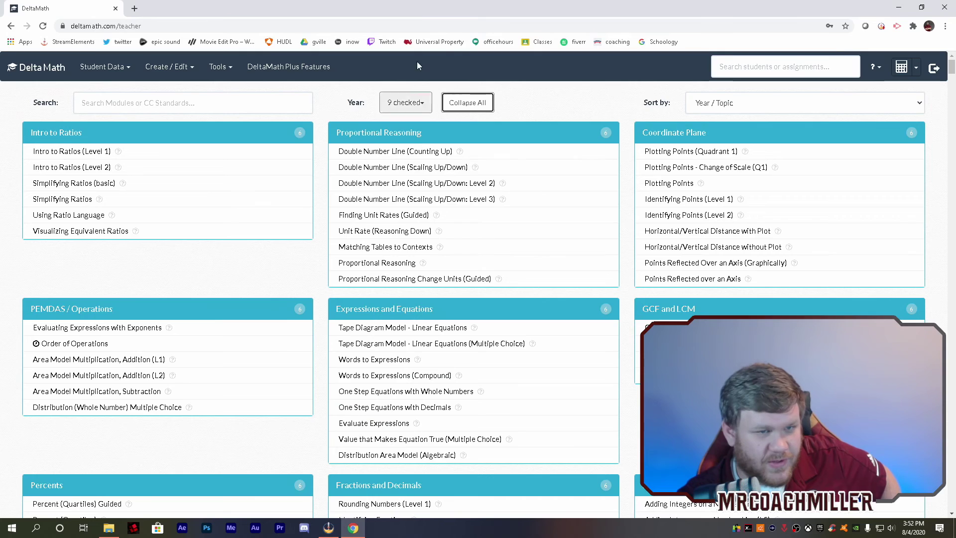
pyautogui.click(404, 102)
pyautogui.click(467, 102)
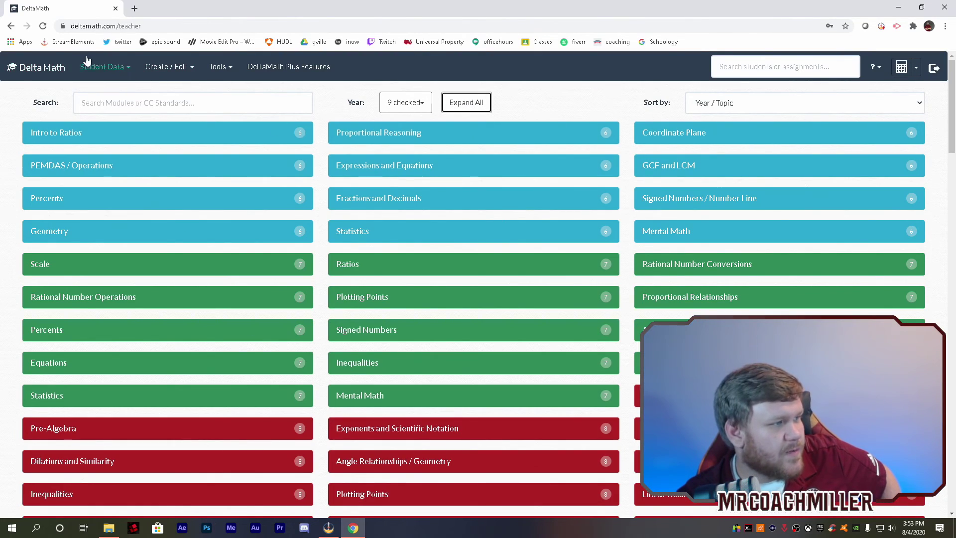
# Step: View the assignment summary and the problem logs in the student data
pyautogui.click(110, 70)
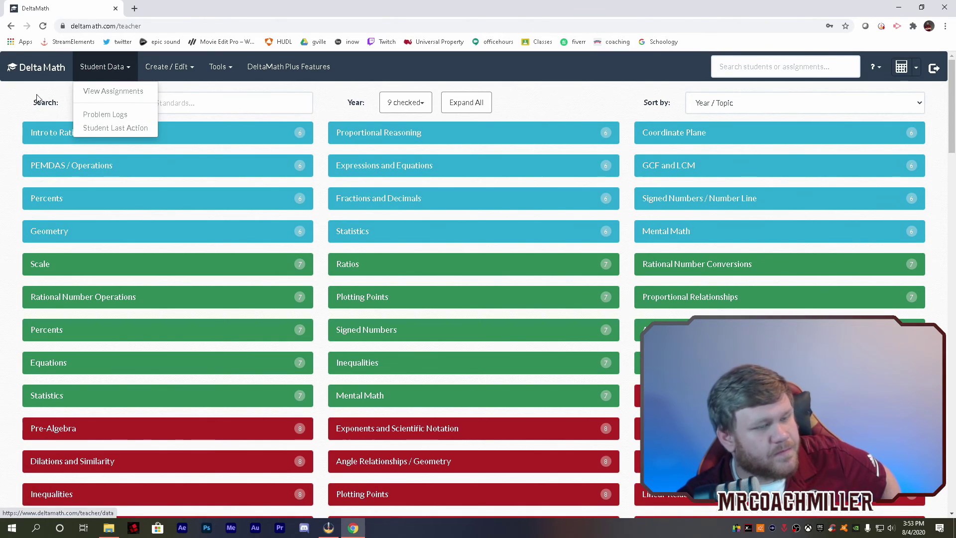
pyautogui.click(114, 92)
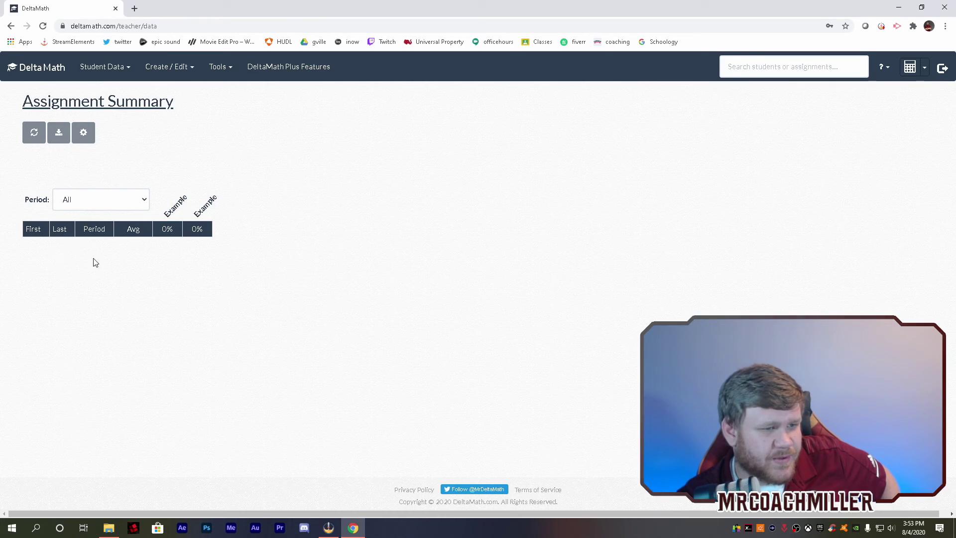
pyautogui.click(102, 66)
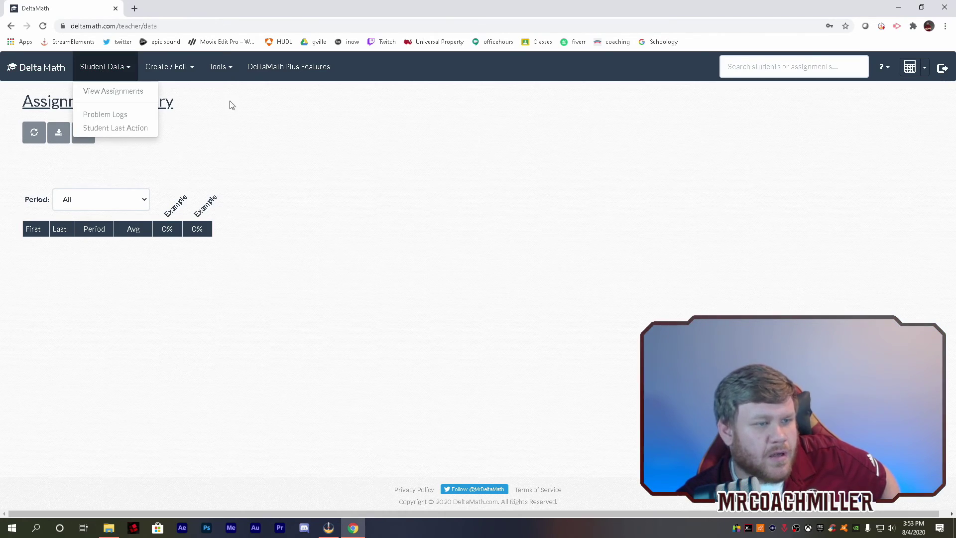
pyautogui.click(289, 123)
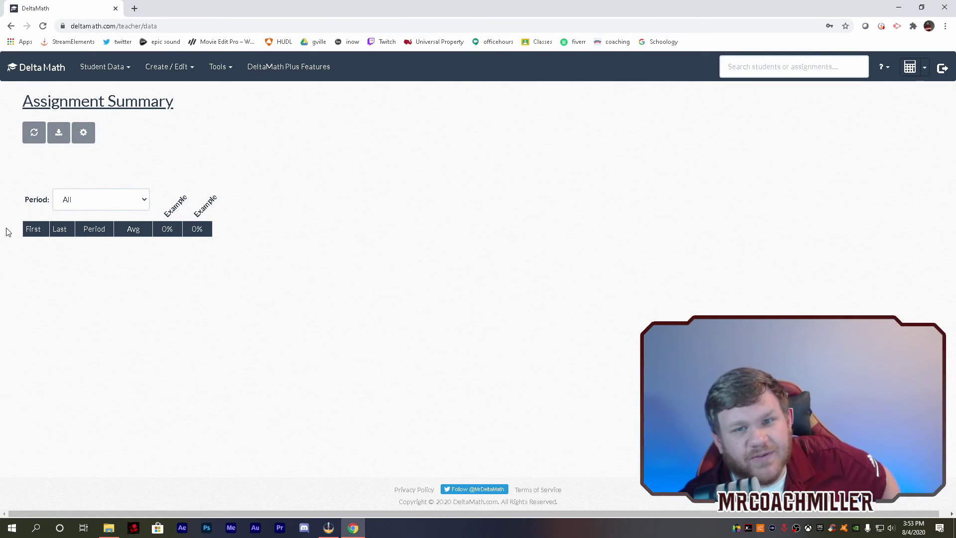
pyautogui.click(110, 68)
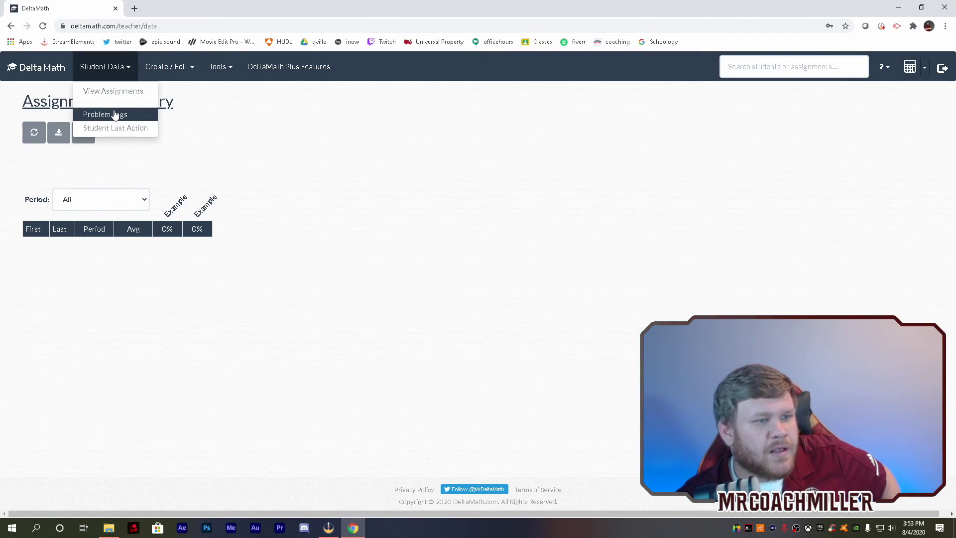
pyautogui.click(129, 117)
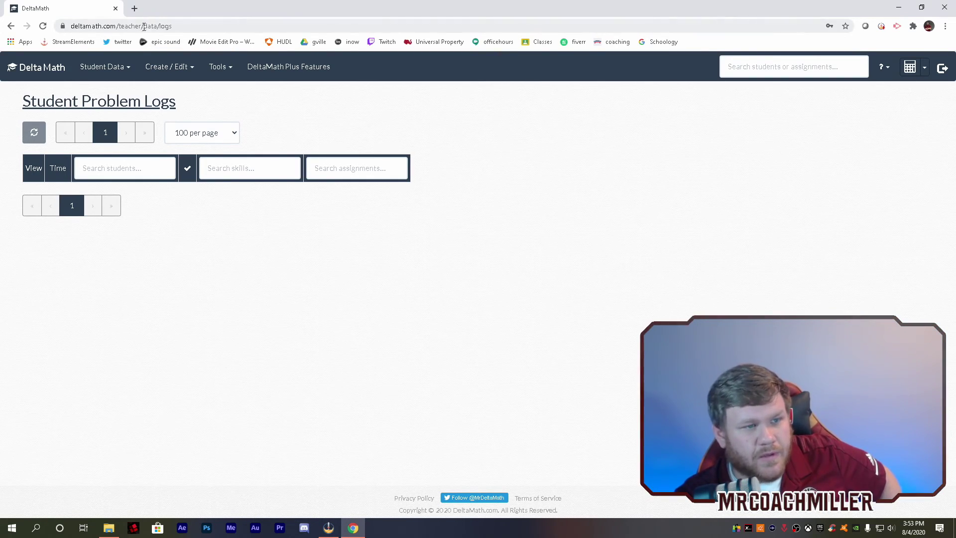
# Step: Review the assignment creation options and open the page for managing students and classes
pyautogui.click(164, 68)
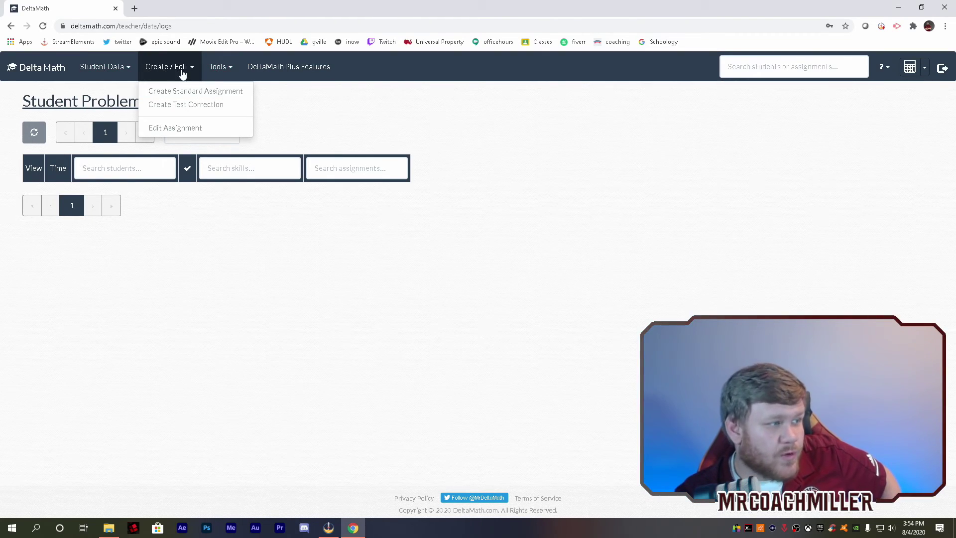
pyautogui.click(218, 67)
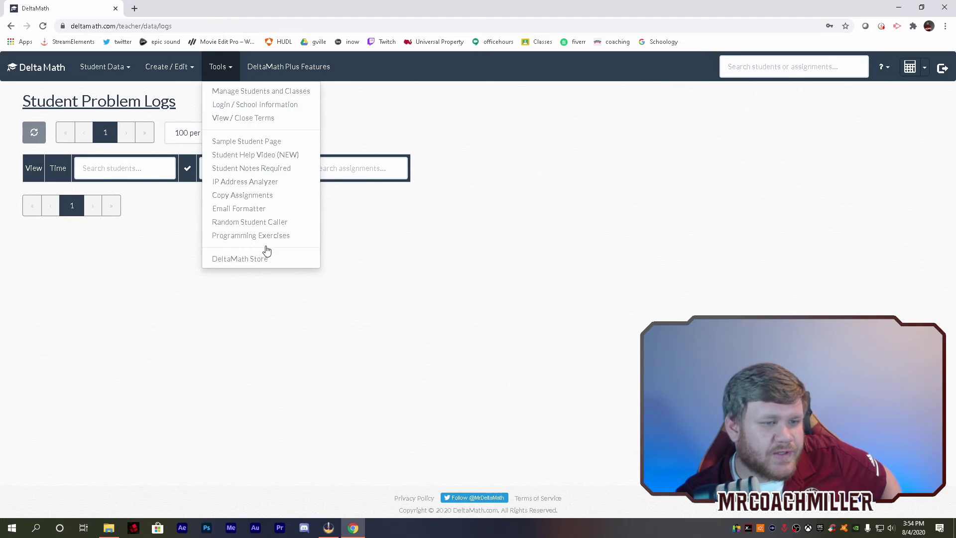
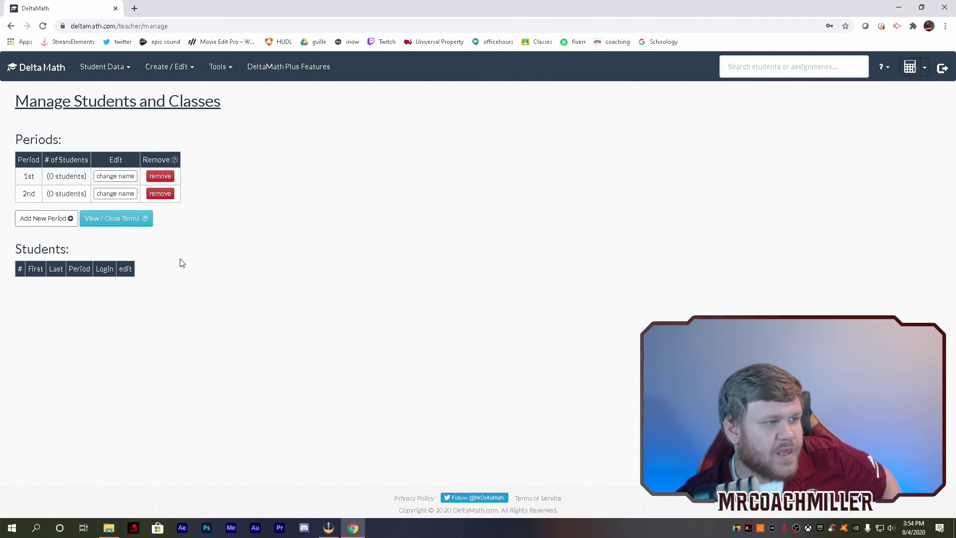
# Step: Open the login and school information page and highlight the teacher code
pyautogui.click(220, 68)
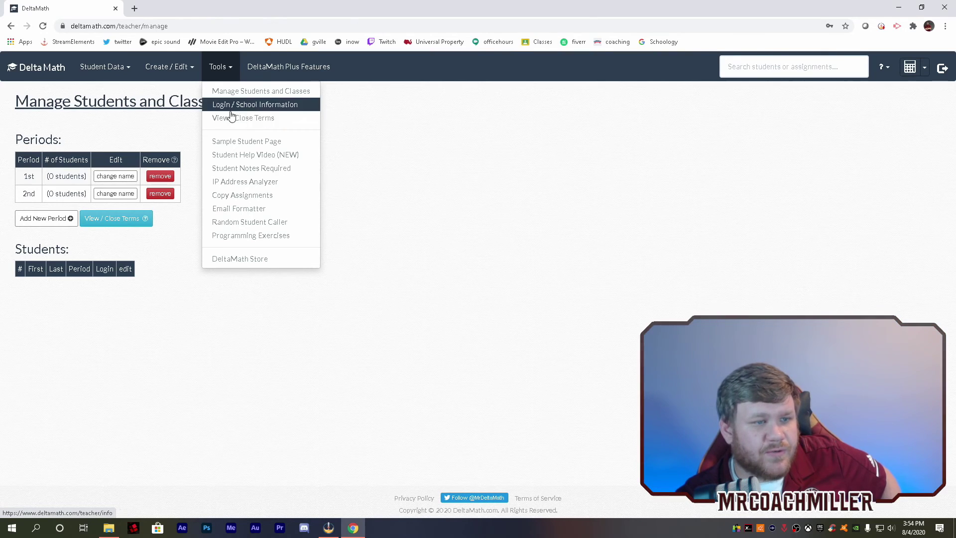
pyautogui.click(288, 107)
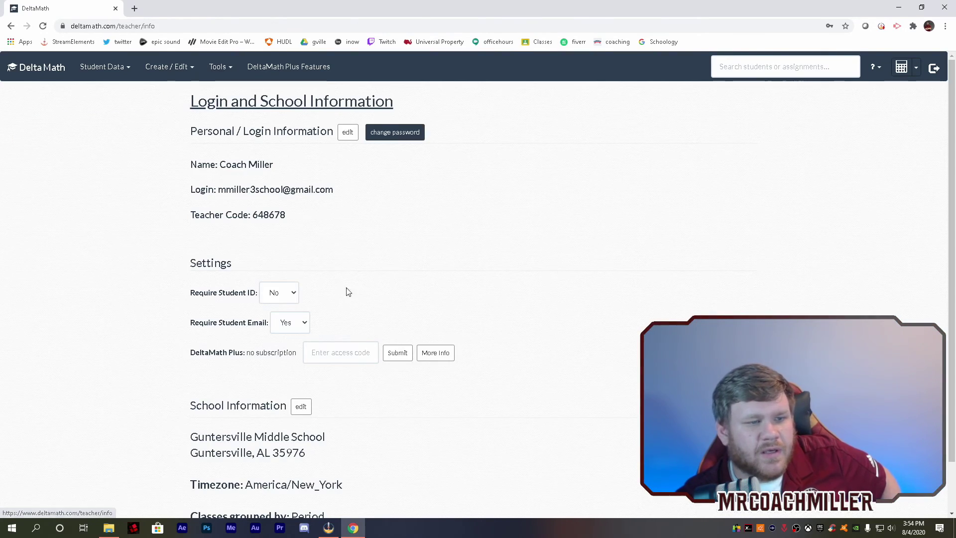
pyautogui.moveTo(286, 215); pyautogui.dragTo(322, 214)
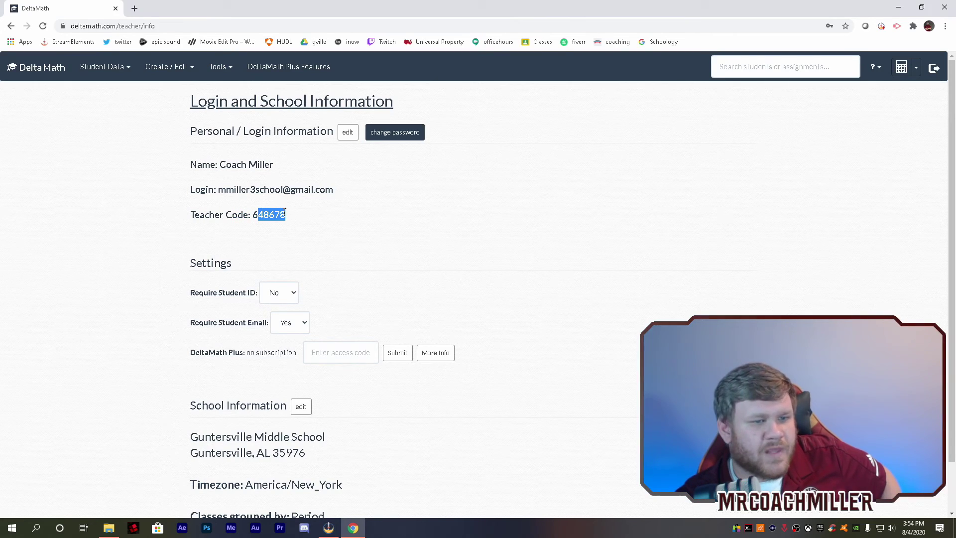
# Step: Start creating a new standard assignment
pyautogui.click(431, 215)
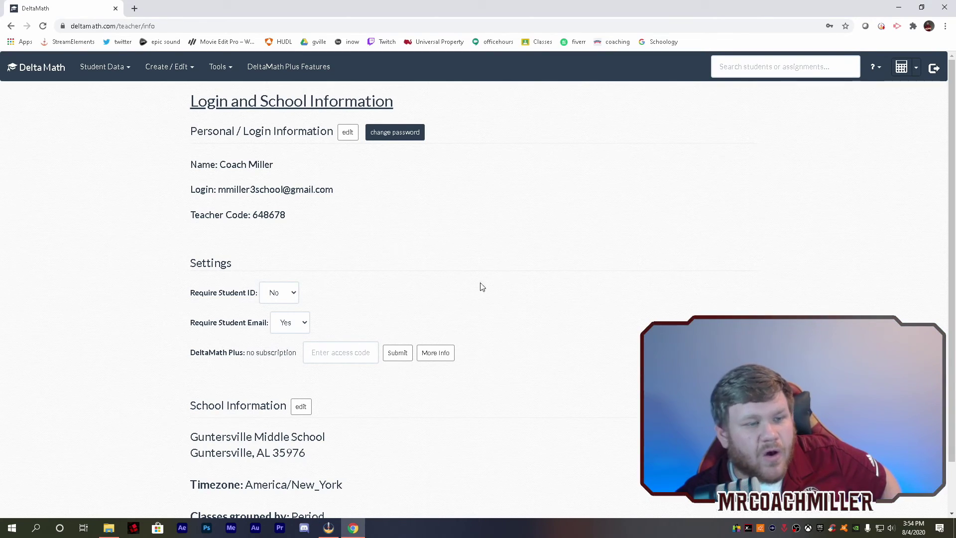
pyautogui.moveTo(234, 327)
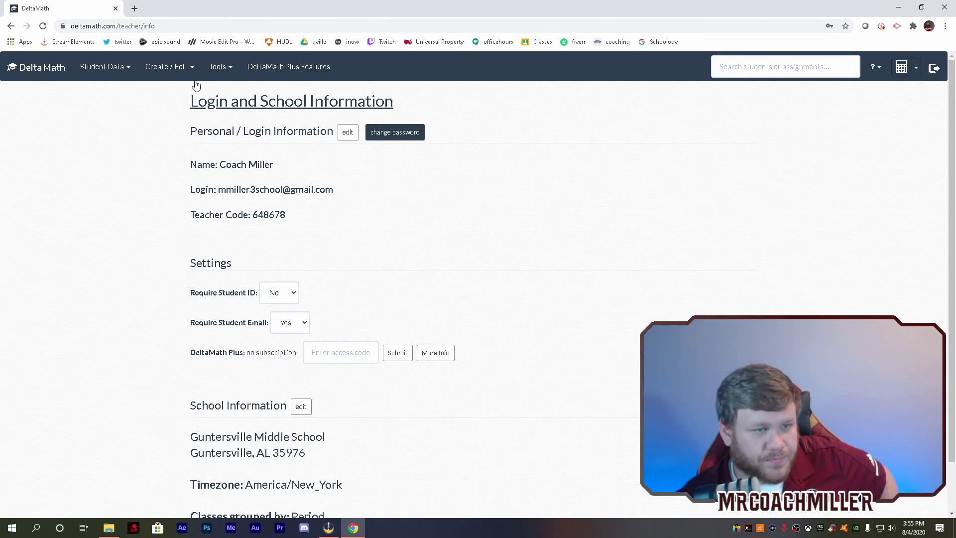
pyautogui.click(169, 69)
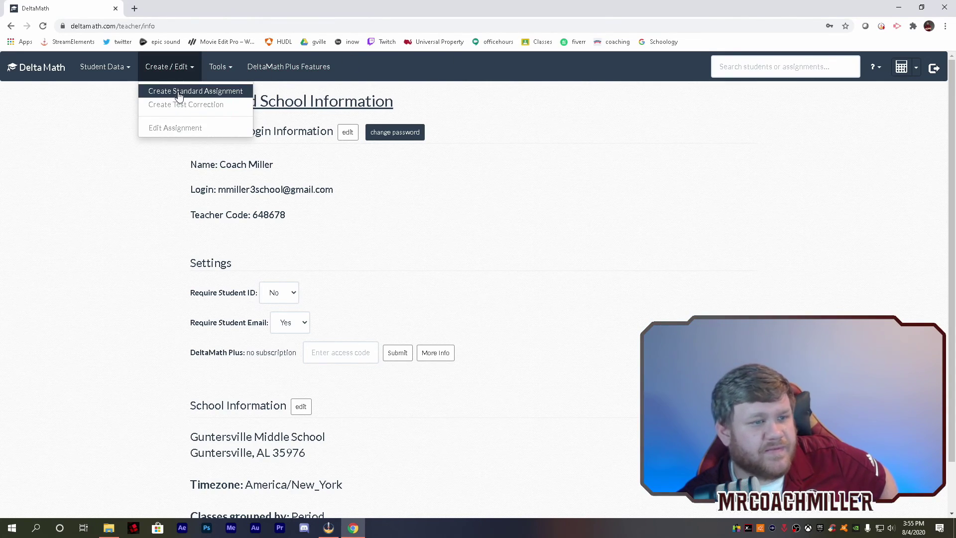
pyautogui.click(179, 95)
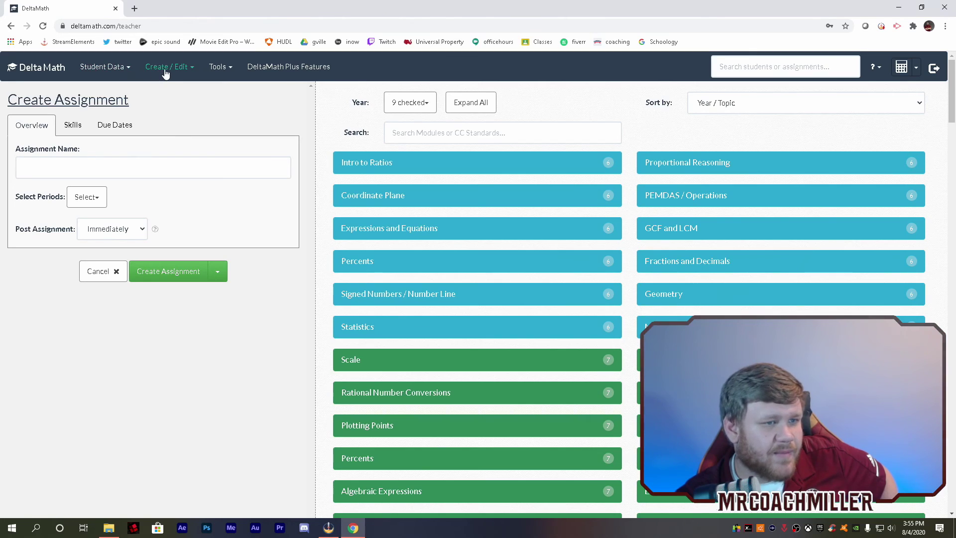
pyautogui.click(166, 72)
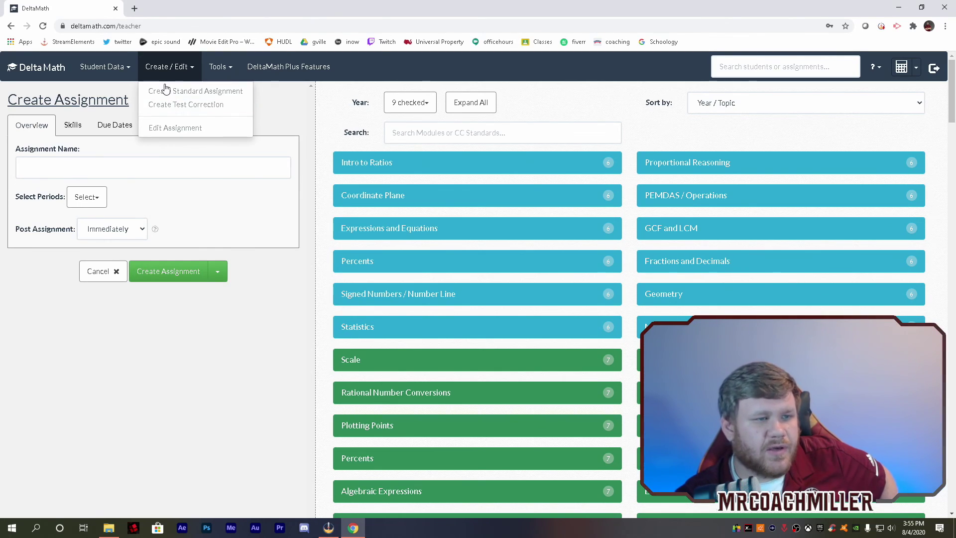
pyautogui.click(275, 103)
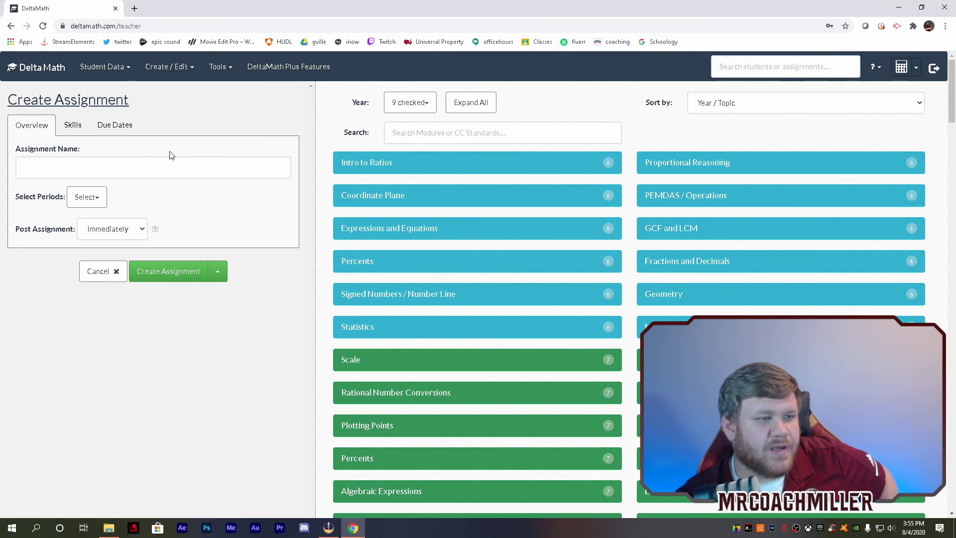
# Step: Name the assignment "Example 3" and assign it to the 2nd period class
pyautogui.click(44, 169)
pyautogui.write('Example 3')
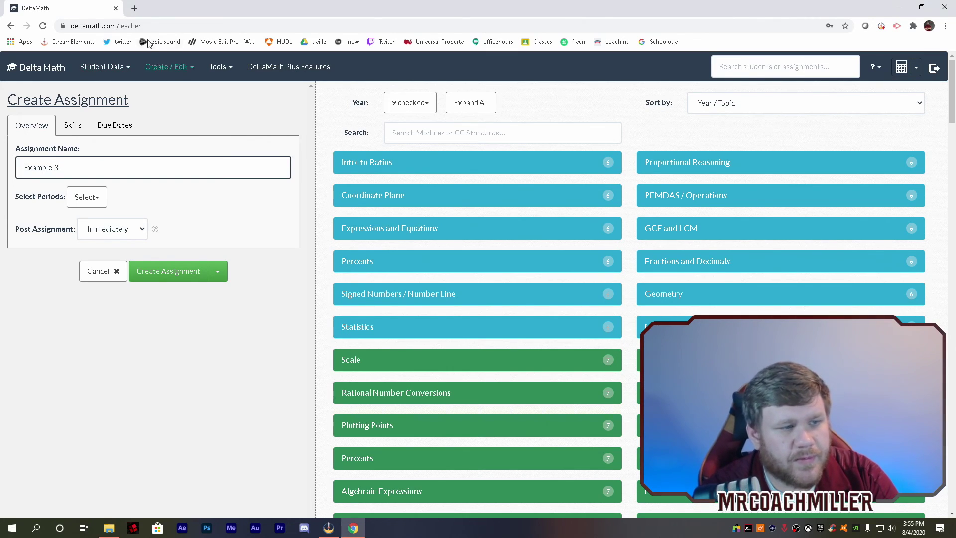
pyautogui.click(95, 200)
pyautogui.click(91, 270)
pyautogui.click(156, 194)
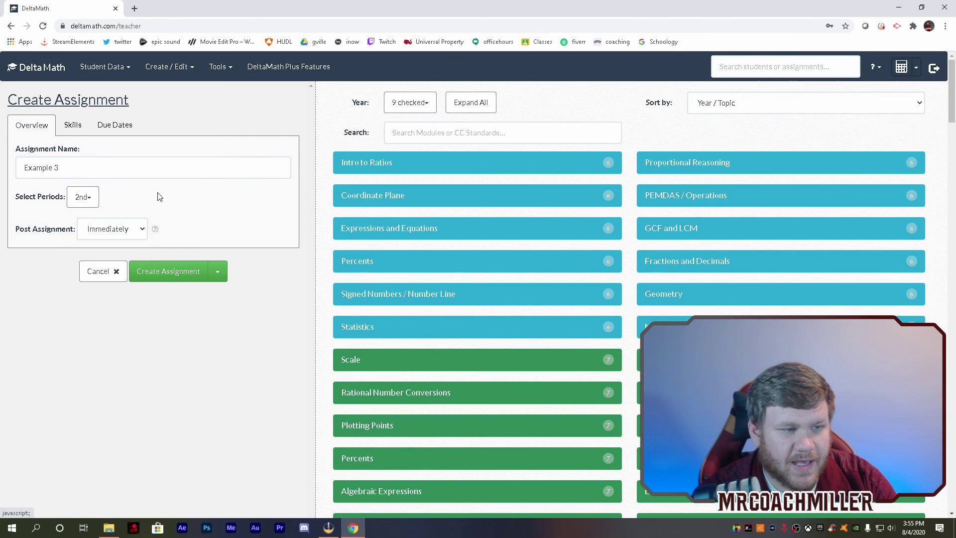
# Step: Try the Later posting option, and set the assignment to post at a Specific Time
pyautogui.click(111, 237)
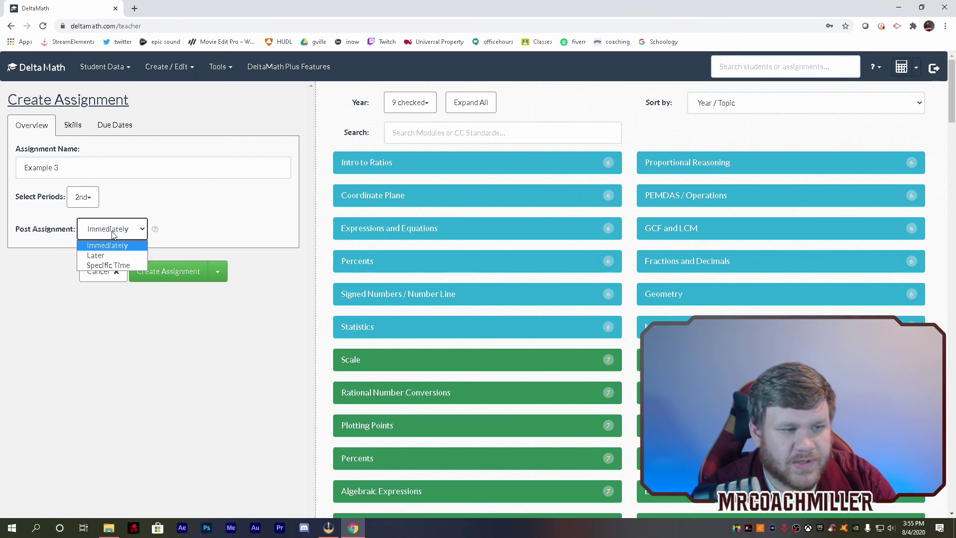
pyautogui.click(110, 256)
pyautogui.click(117, 230)
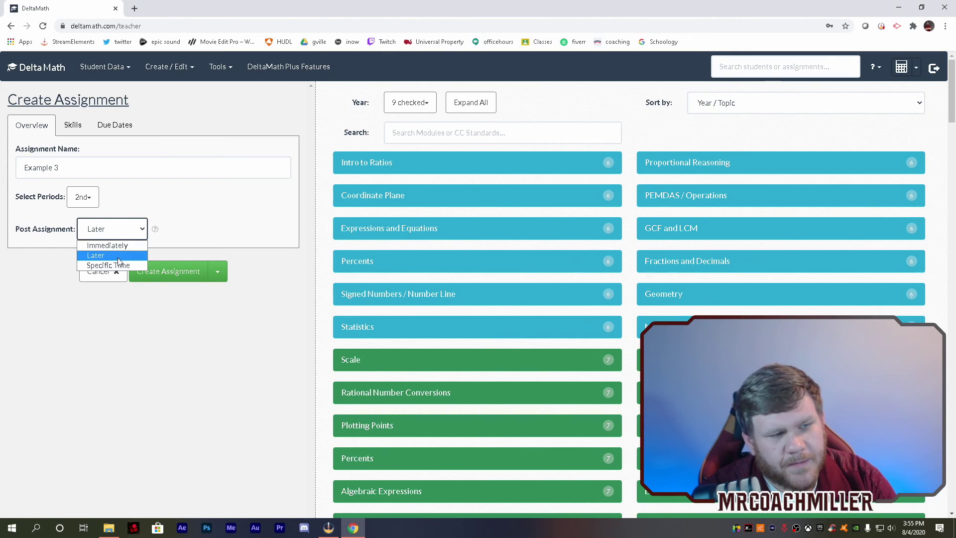
pyautogui.click(118, 267)
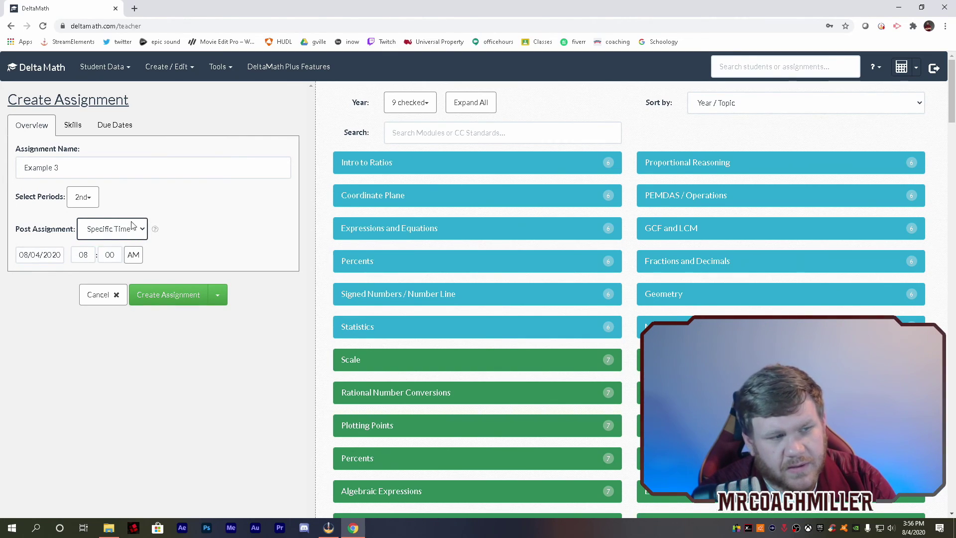
# Step: Switch to the assignment's skills and browse the module topics across the grade levels
pyautogui.click(73, 125)
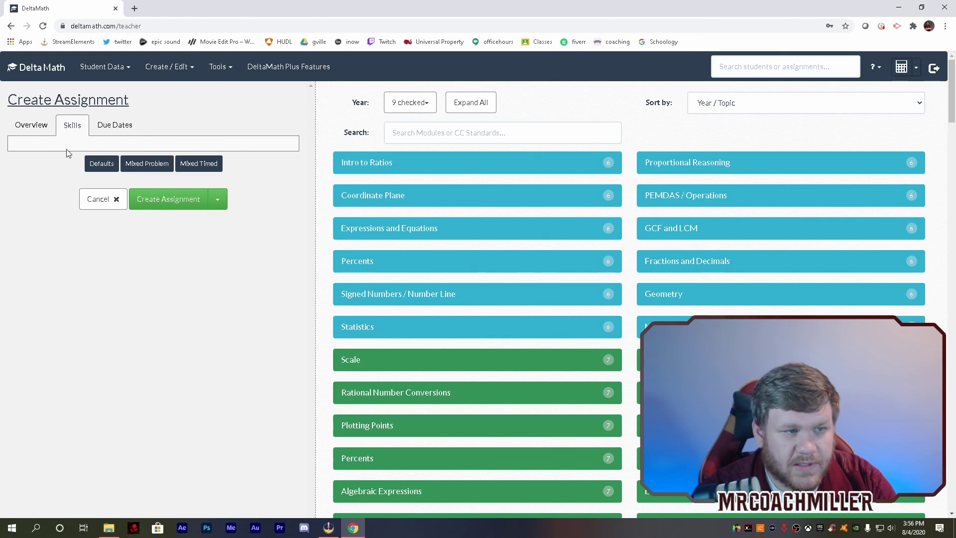
pyautogui.scroll(-1, 562, 251)
pyautogui.scroll(-5, 558, 253)
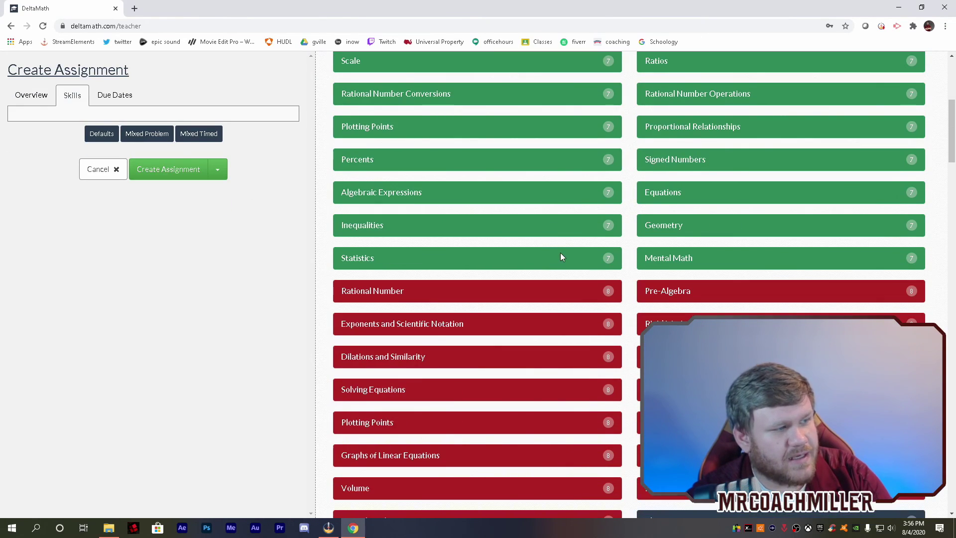
pyautogui.scroll(6, 591, 255)
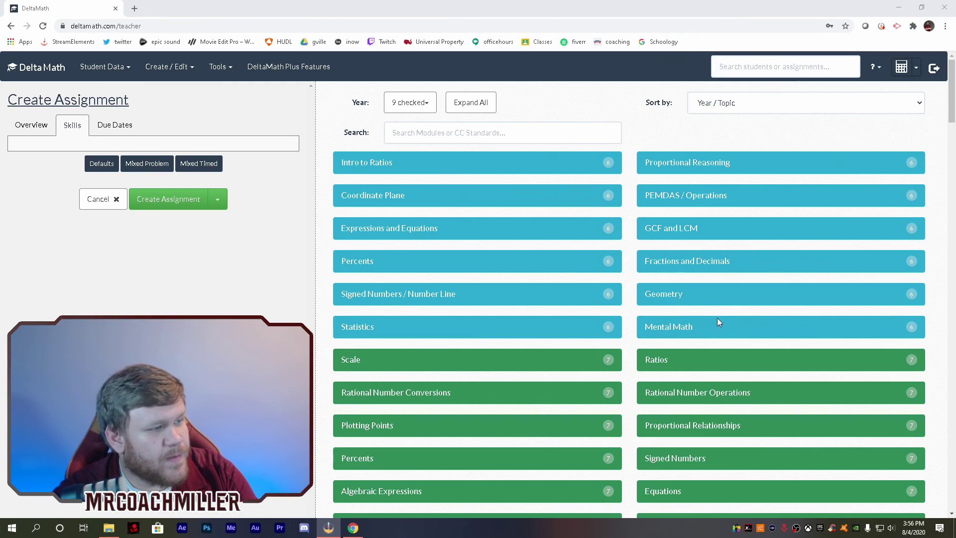
# Step: Add the Combine Positive and Negative Integers skill from the grade 6 Mental Math topic, and highlight its required and seconds values
pyautogui.click(692, 326)
pyautogui.click(692, 327)
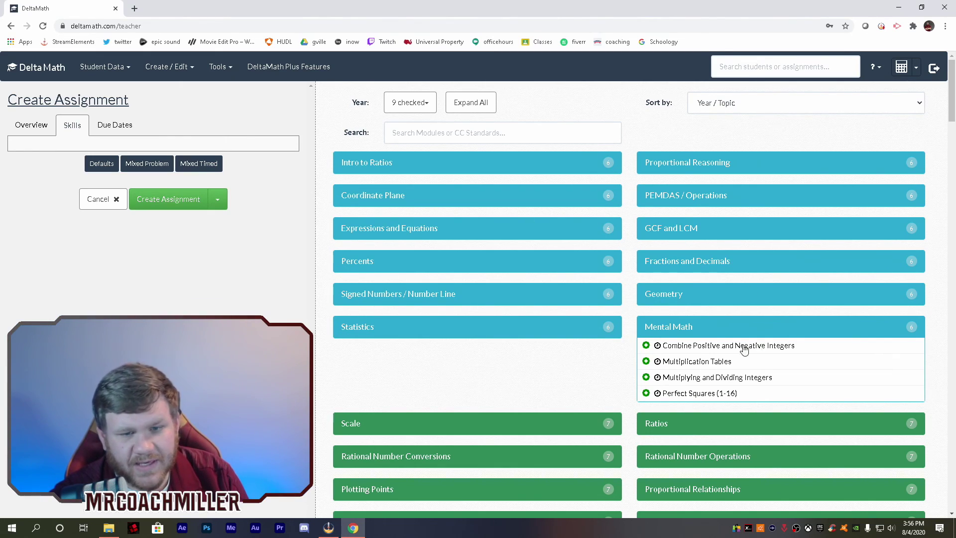
pyautogui.click(646, 345)
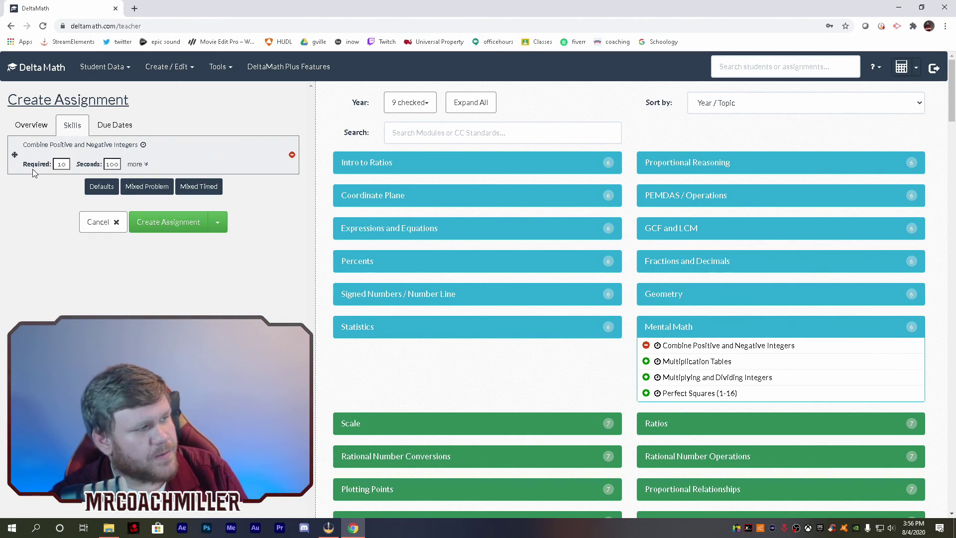
pyautogui.moveTo(66, 164); pyautogui.dragTo(55, 164)
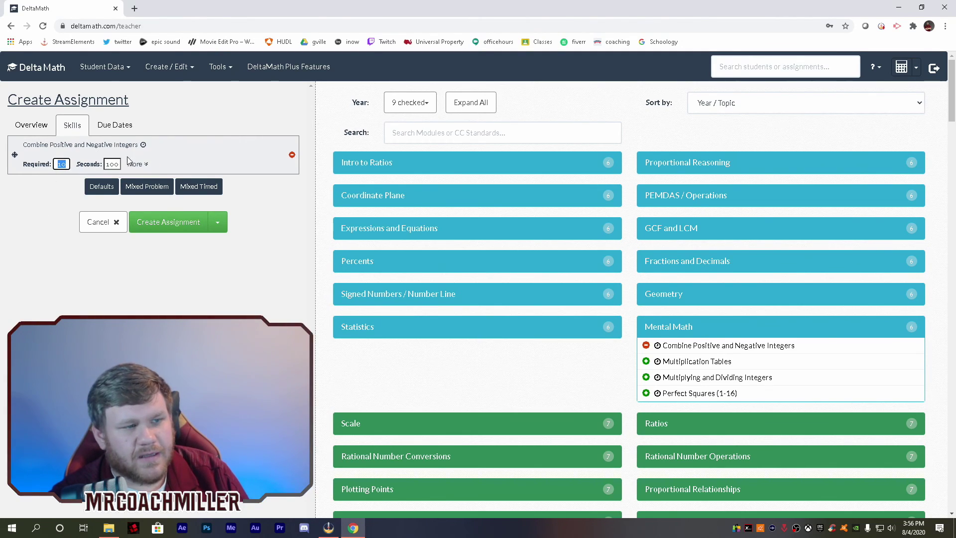
pyautogui.moveTo(120, 164); pyautogui.dragTo(101, 168)
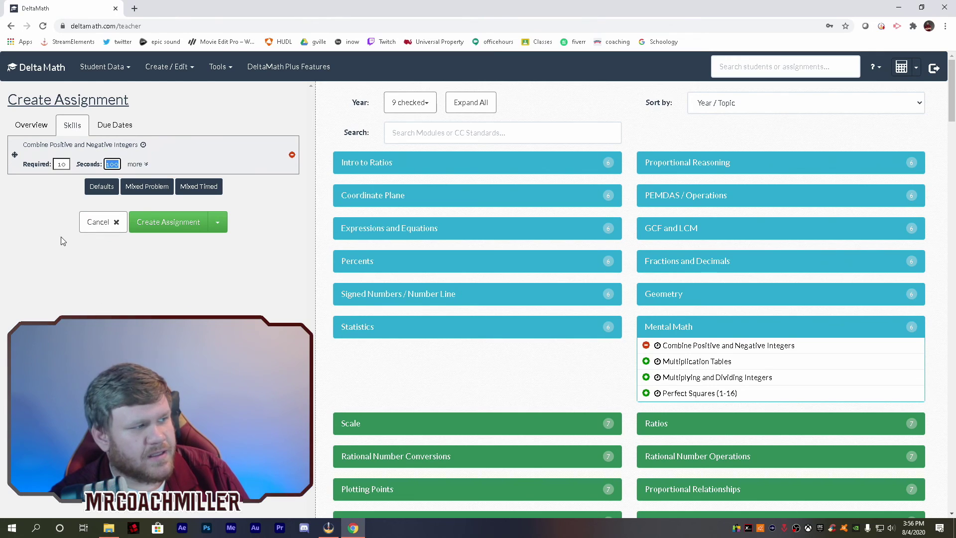
# Step: Add a second time tier to the integers skill, giving 90% credit for 120 seconds
pyautogui.click(139, 165)
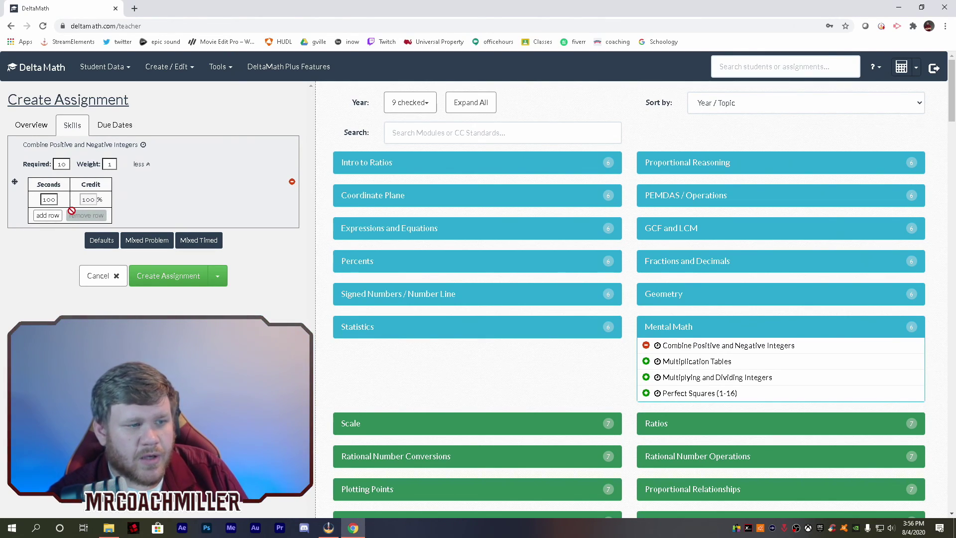
pyautogui.click(48, 215)
pyautogui.click(48, 215)
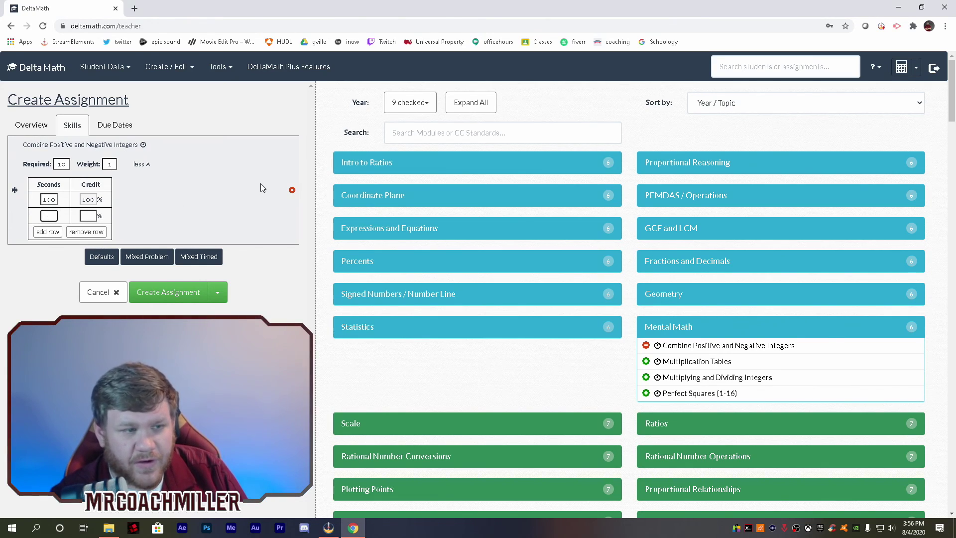
pyautogui.write('120')
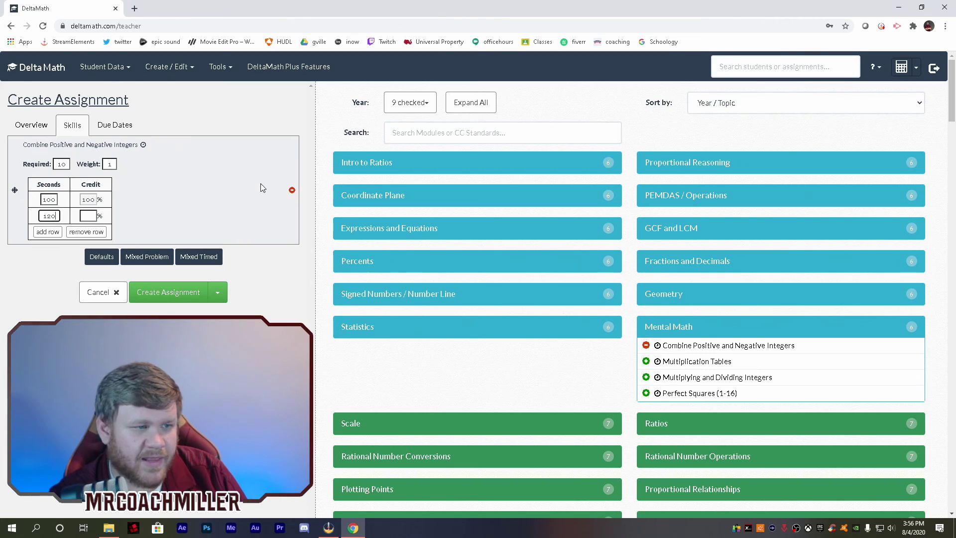
pyautogui.click(86, 217)
pyautogui.write('70')
pyautogui.click(149, 207)
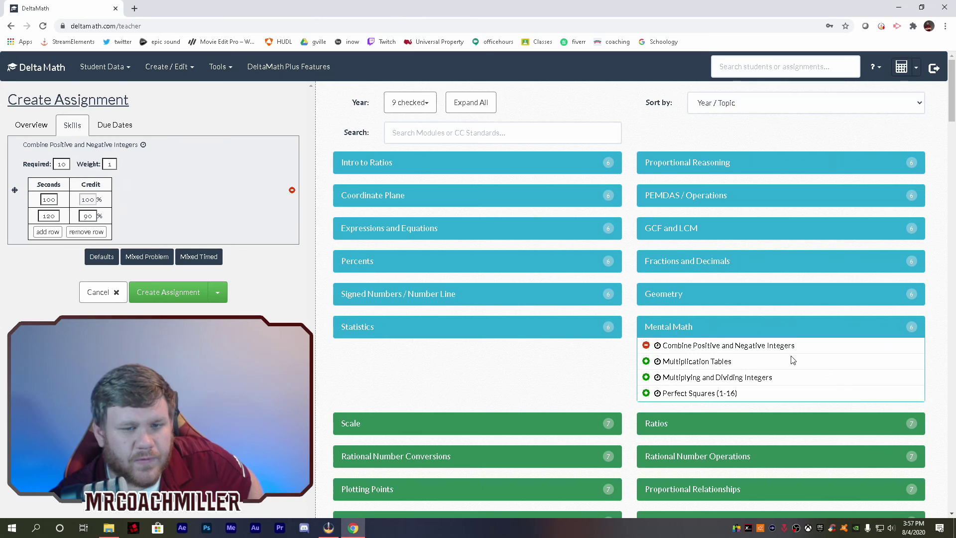
# Step: Remove the Combine Positive and Negative Integers skill from the assignment and collapse the Mental Math topic
pyautogui.click(292, 192)
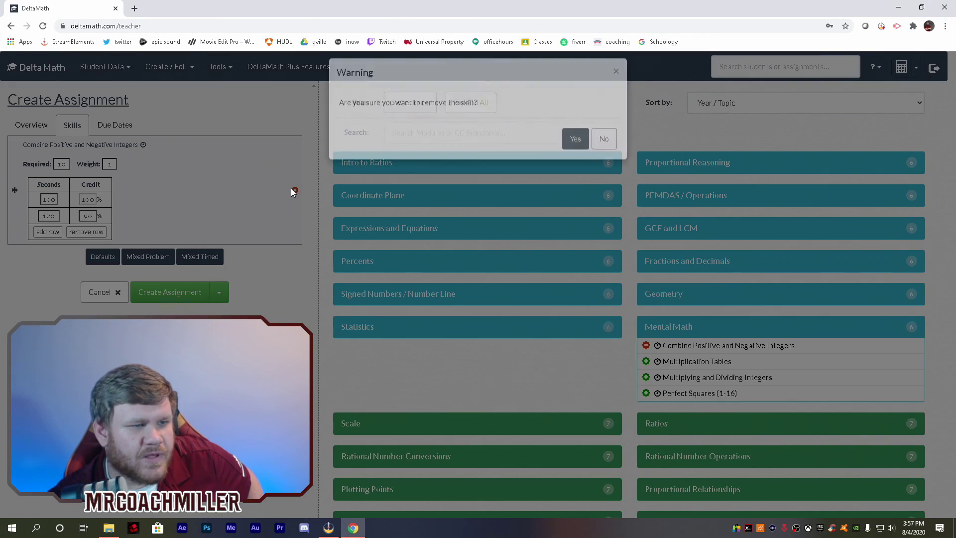
pyautogui.click(568, 144)
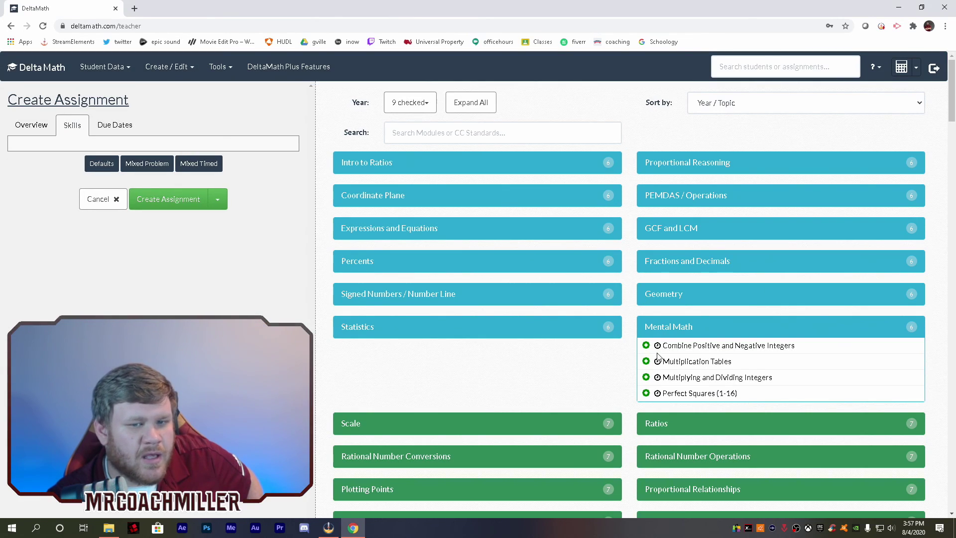
pyautogui.click(770, 332)
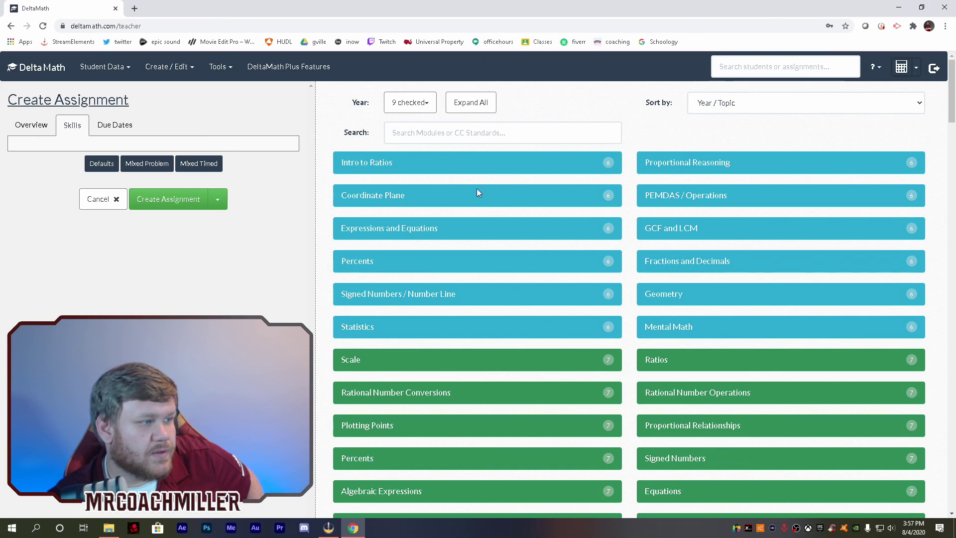
# Step: Add the Intro to Ratios (Level 1) skill from grade 6, requiring 5 problems with a 1 off penalty
pyautogui.click(371, 166)
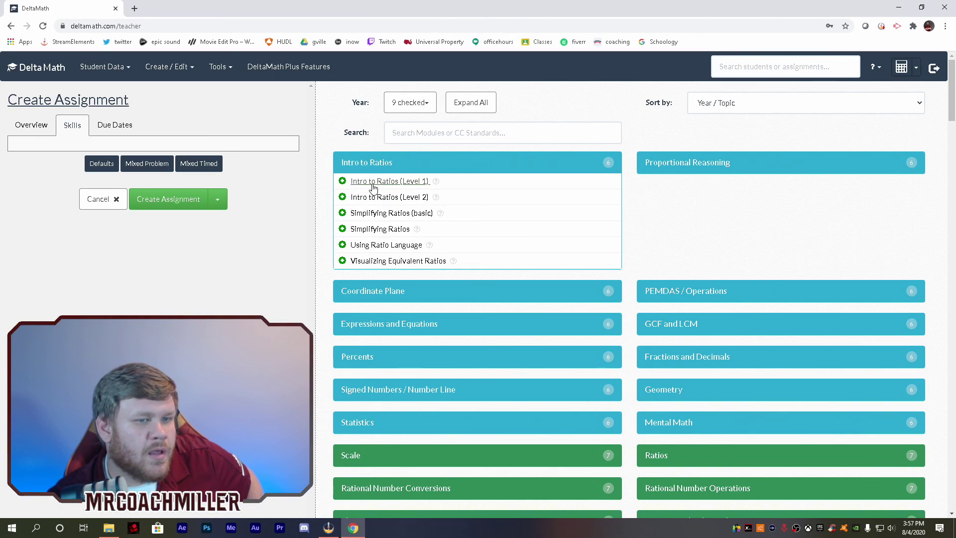
pyautogui.click(342, 181)
pyautogui.doubleClick(62, 164)
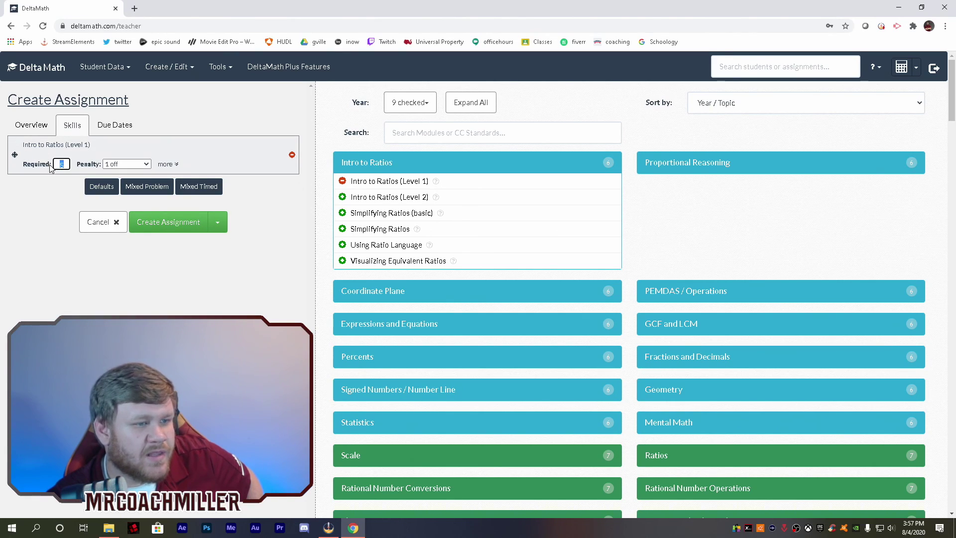
pyautogui.write('5')
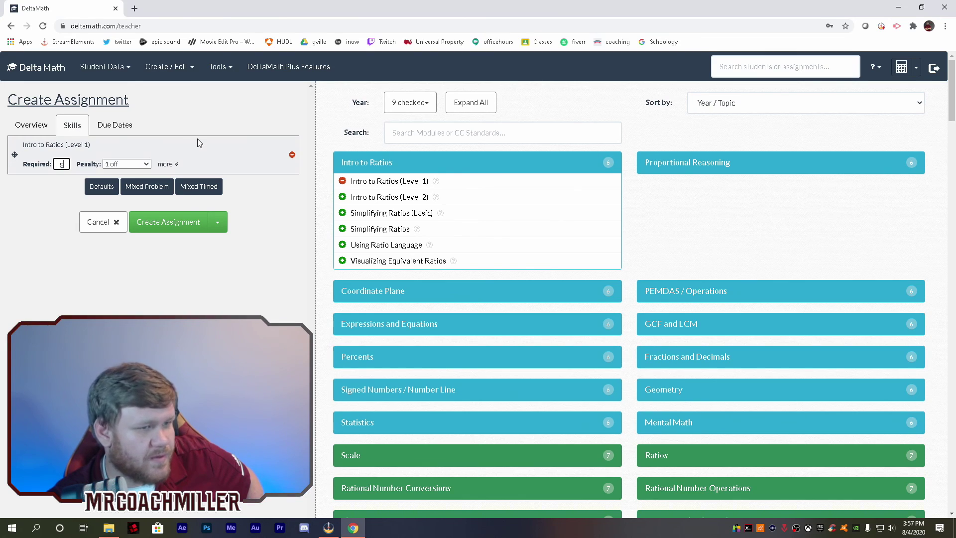
pyautogui.click(126, 164)
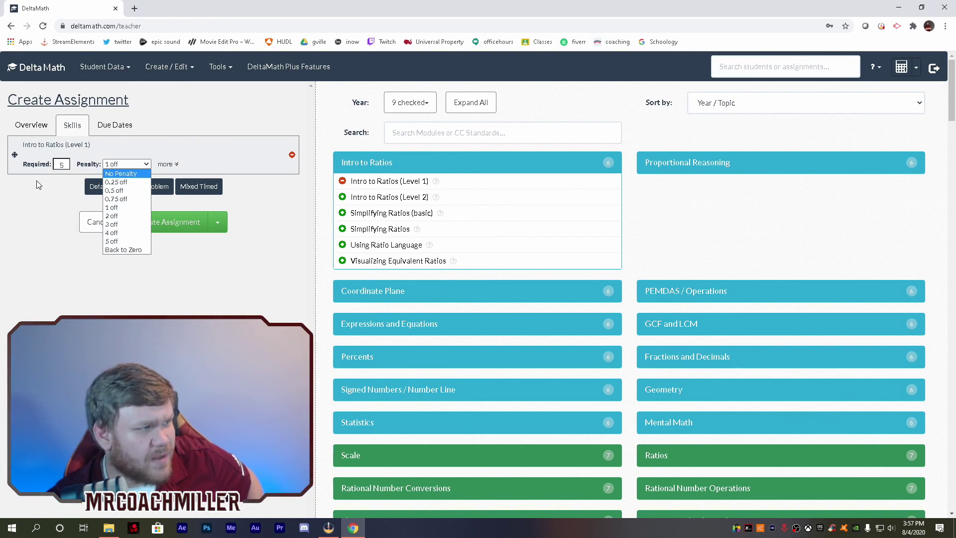
pyautogui.click(118, 207)
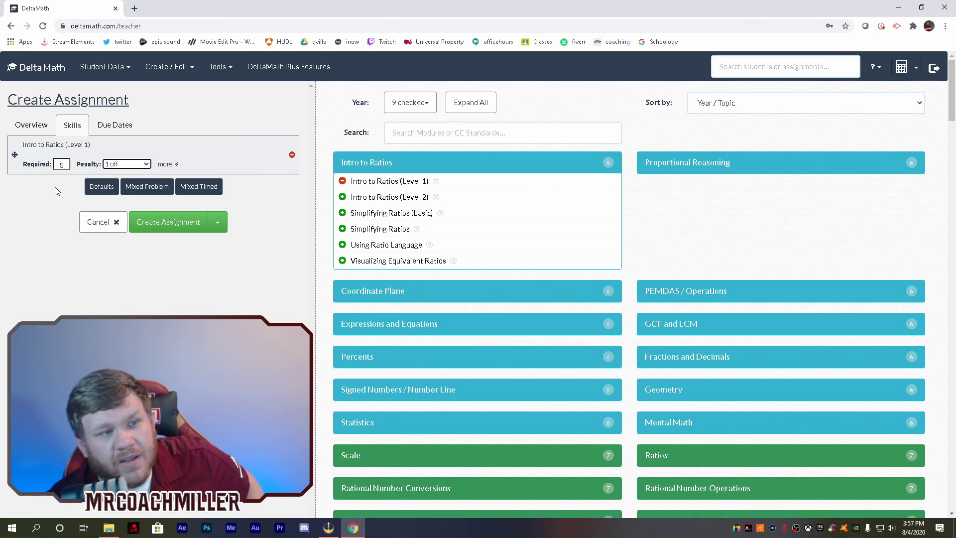
pyautogui.click(232, 67)
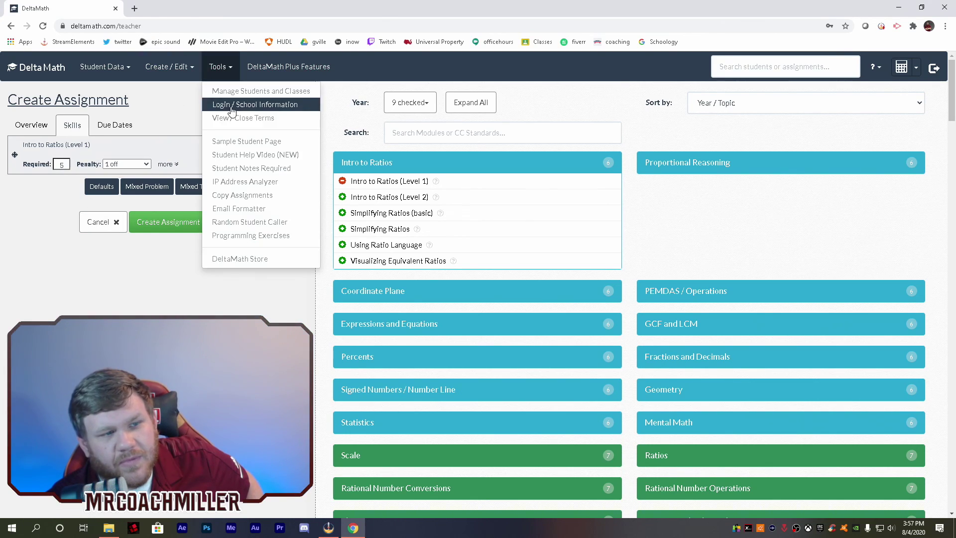
pyautogui.click(119, 69)
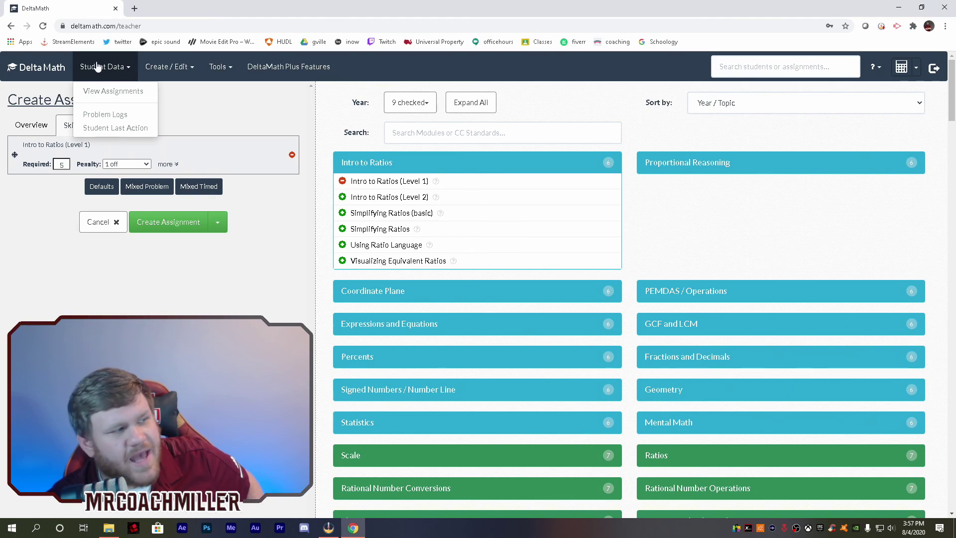
pyautogui.click(251, 96)
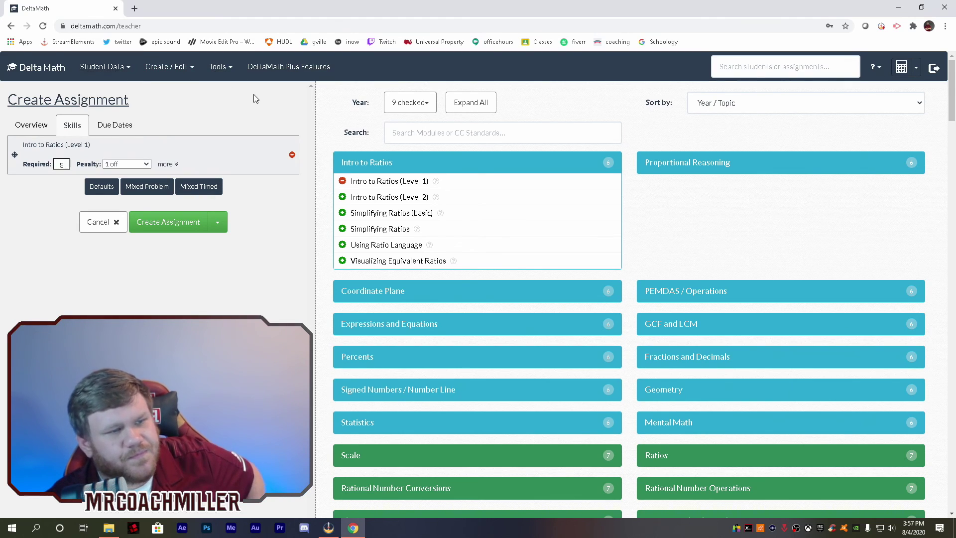
# Step: Expand the ratios skill's extra options, keep Show Example at Yes, and set the attempts to 1
pyautogui.click(168, 164)
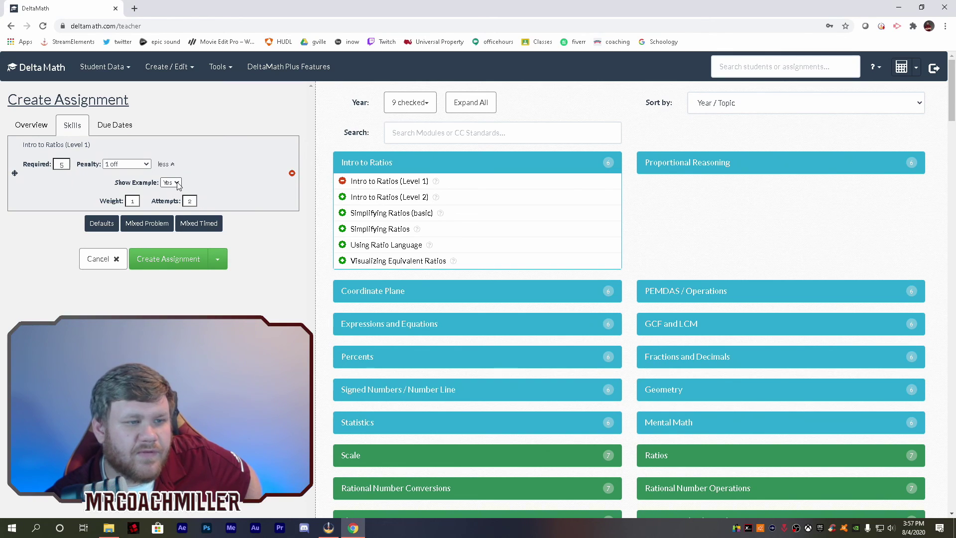
pyautogui.click(171, 182)
pyautogui.click(168, 192)
pyautogui.doubleClick(188, 201)
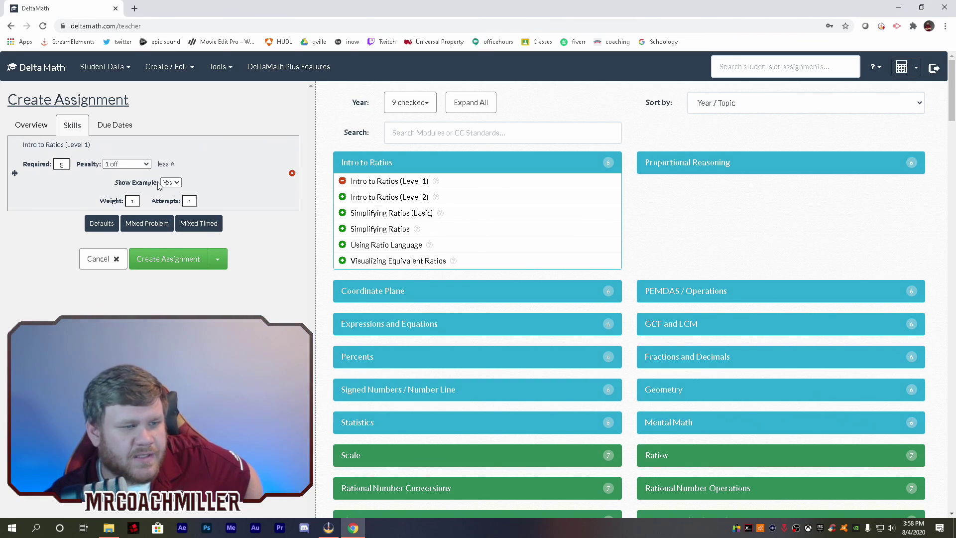
# Step: Collapse the ratios skill's extra options and preview several sample problems of the Simplifying Ratios (basic) skill before returning to the assignment
pyautogui.click(169, 164)
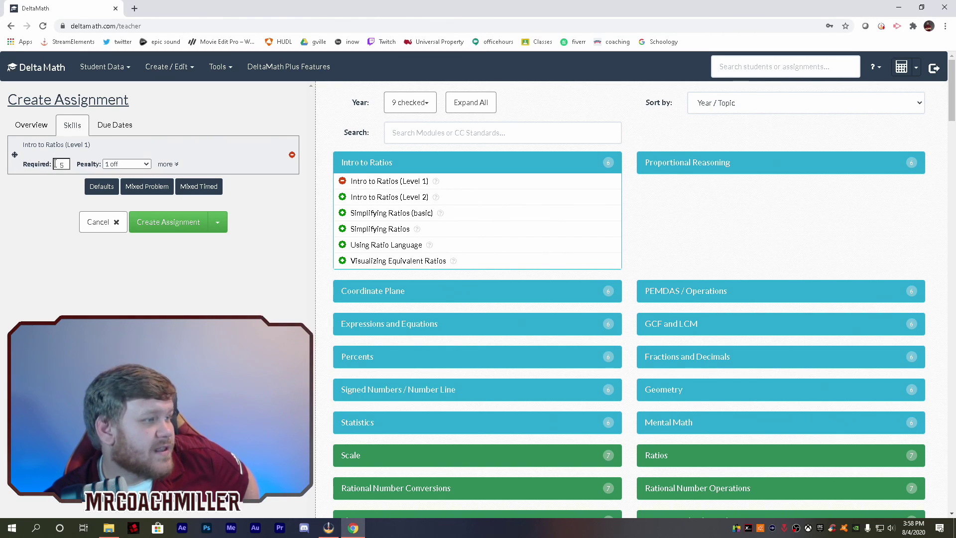
pyautogui.click(386, 214)
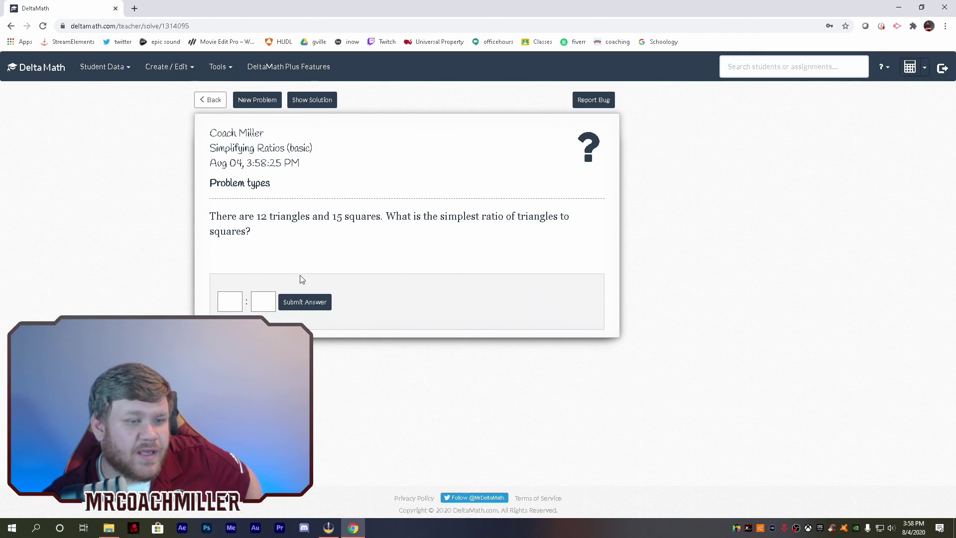
pyautogui.click(244, 100)
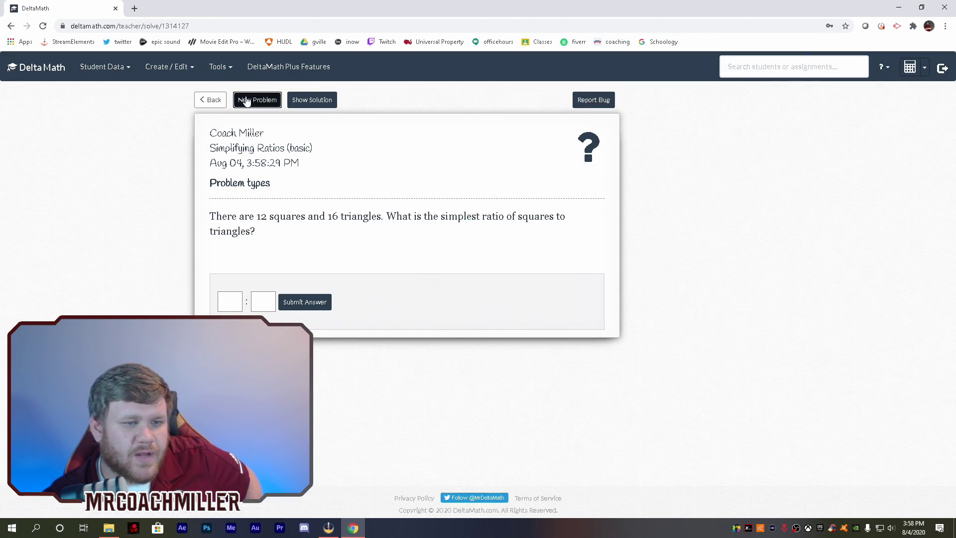
pyautogui.click(245, 101)
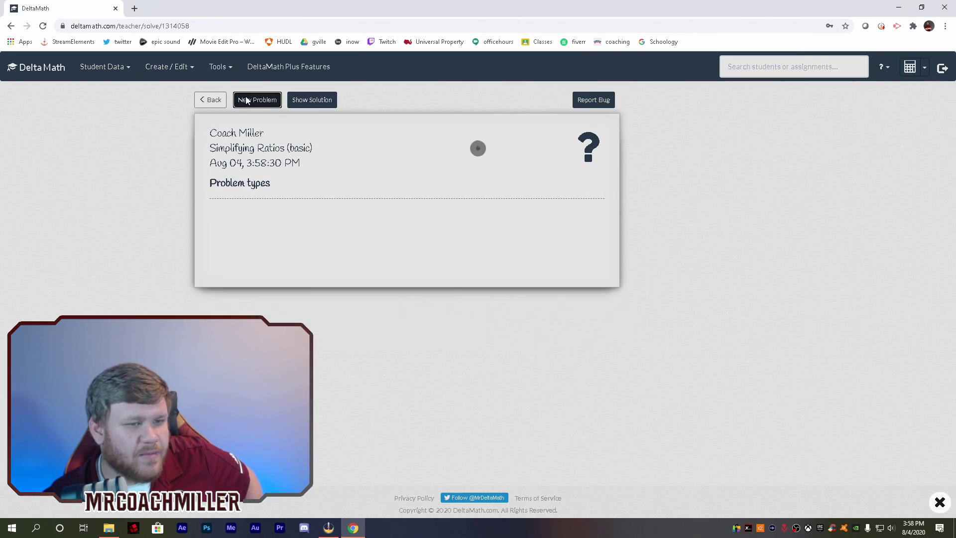
pyautogui.click(251, 100)
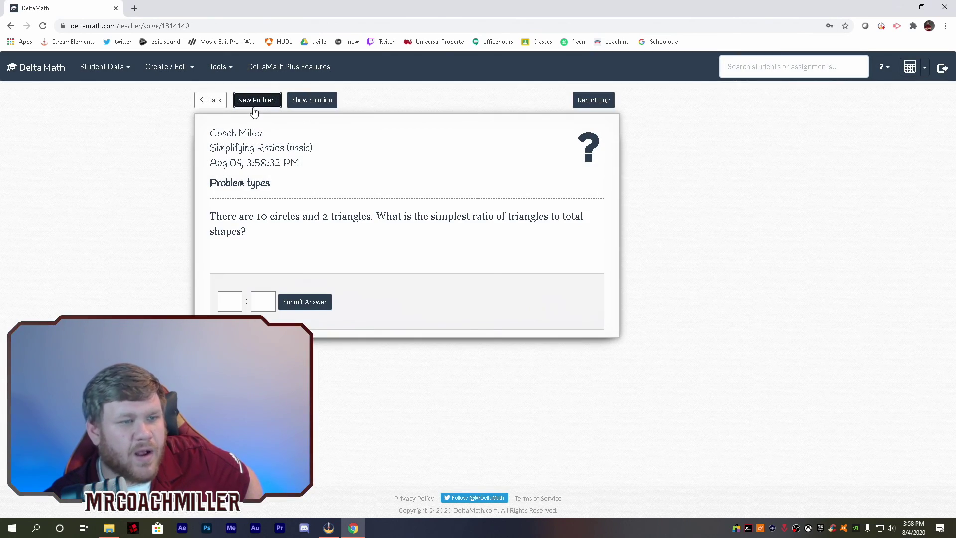
pyautogui.click(11, 26)
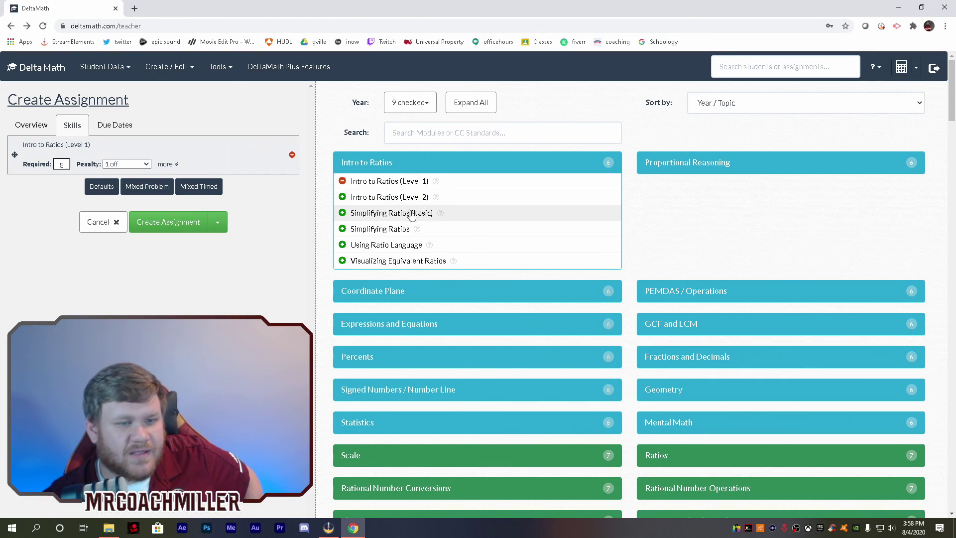
# Step: Add the Simplifying Ratios (basic) skill with 3 required problems and a Back to Zero penalty, plus a mixed problem
pyautogui.click(342, 213)
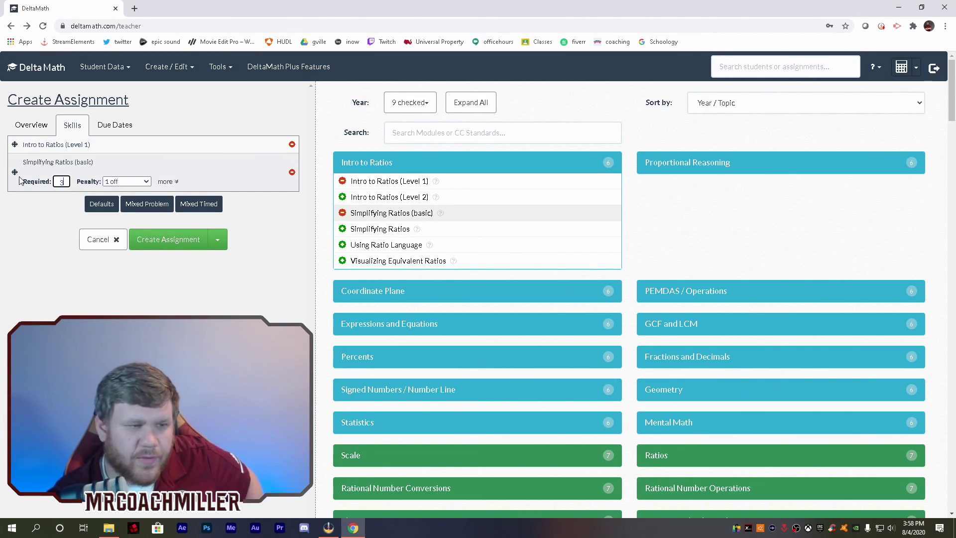
pyautogui.click(127, 181)
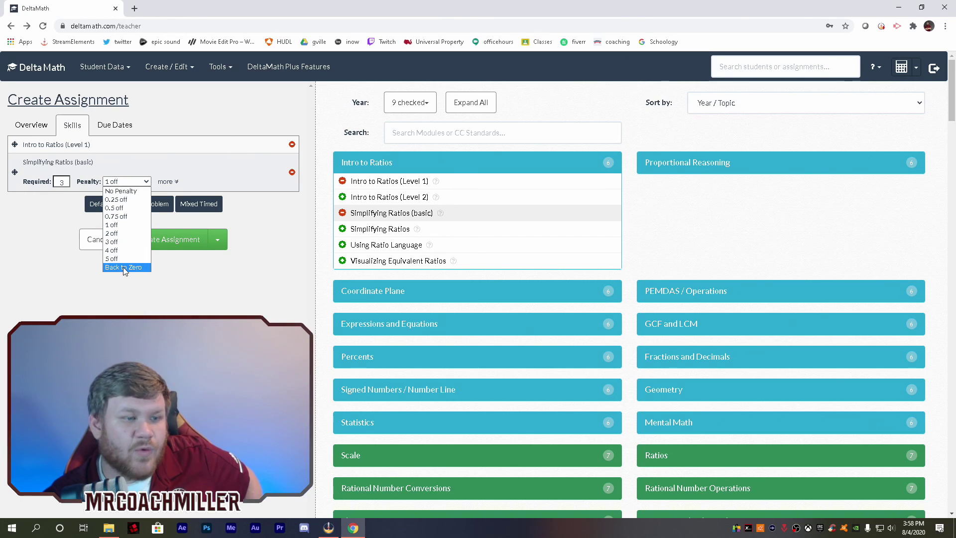
pyautogui.click(123, 269)
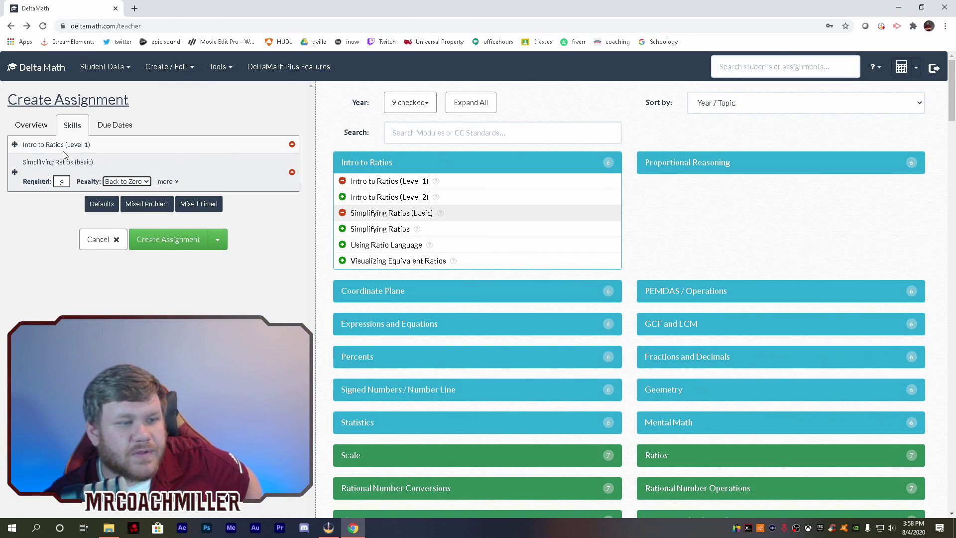
pyautogui.click(145, 205)
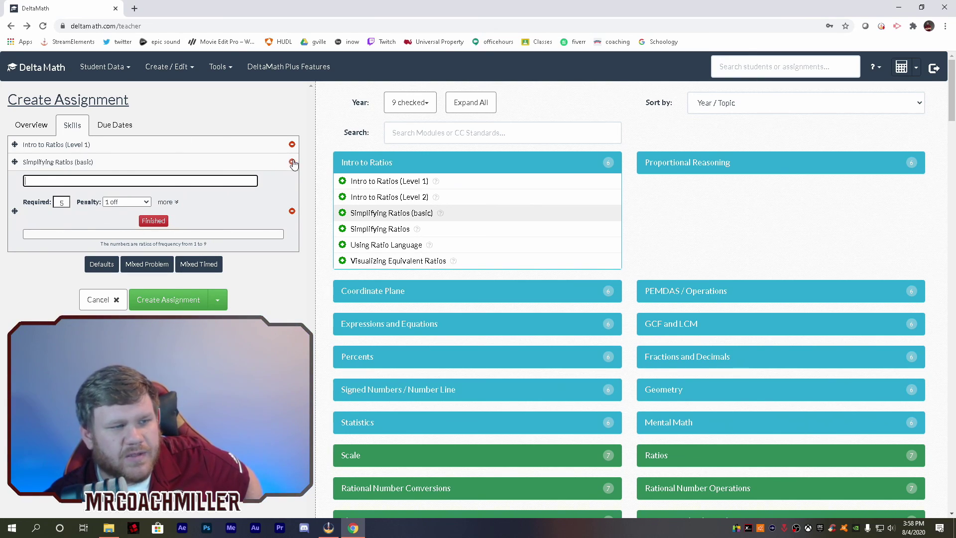
# Step: Set the assignment's due date to 08/05/2020 at 08:00 PM
pyautogui.click(109, 125)
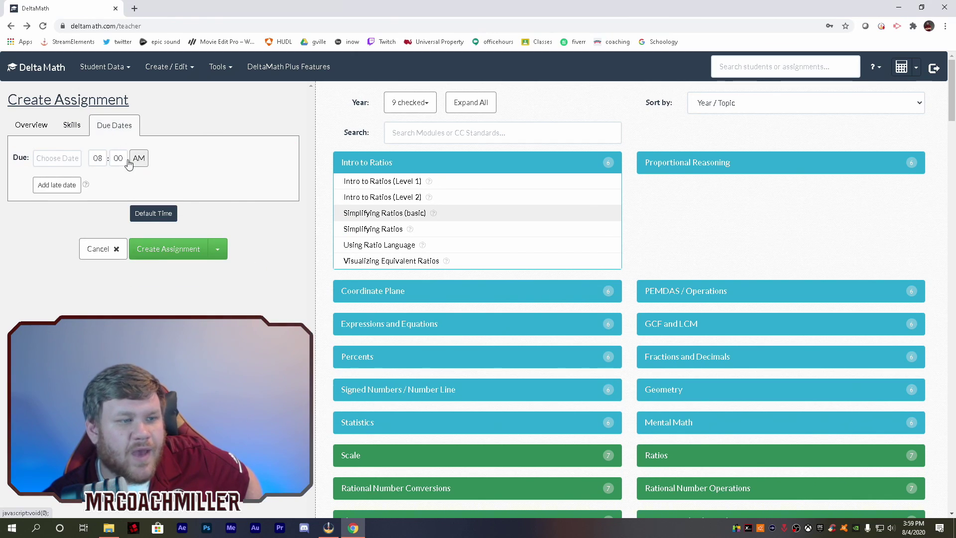
pyautogui.click(134, 159)
pyautogui.click(75, 158)
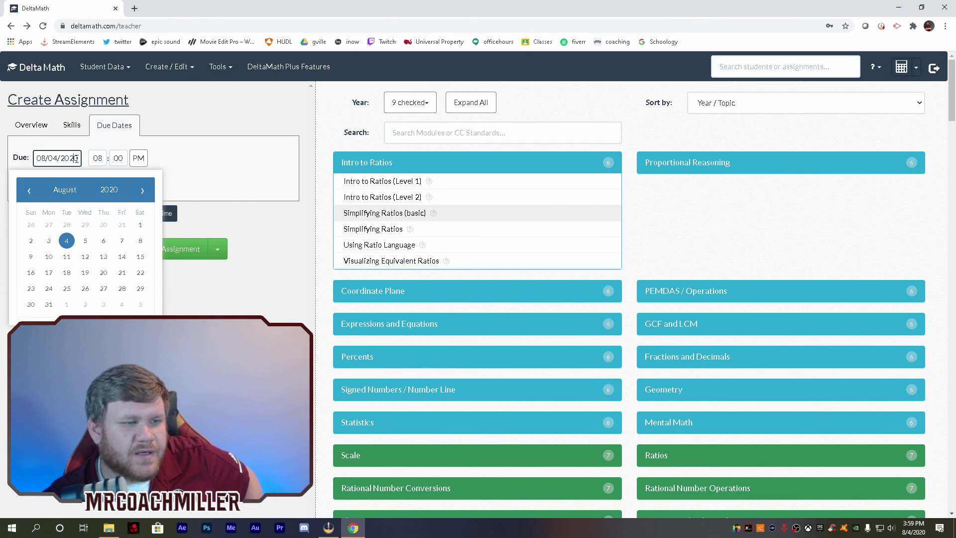
pyautogui.click(88, 242)
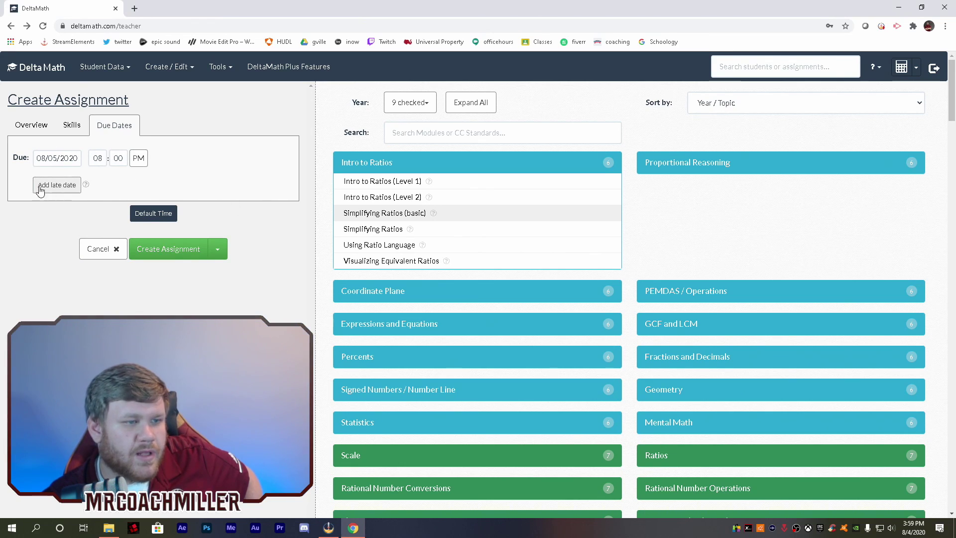
pyautogui.click(64, 187)
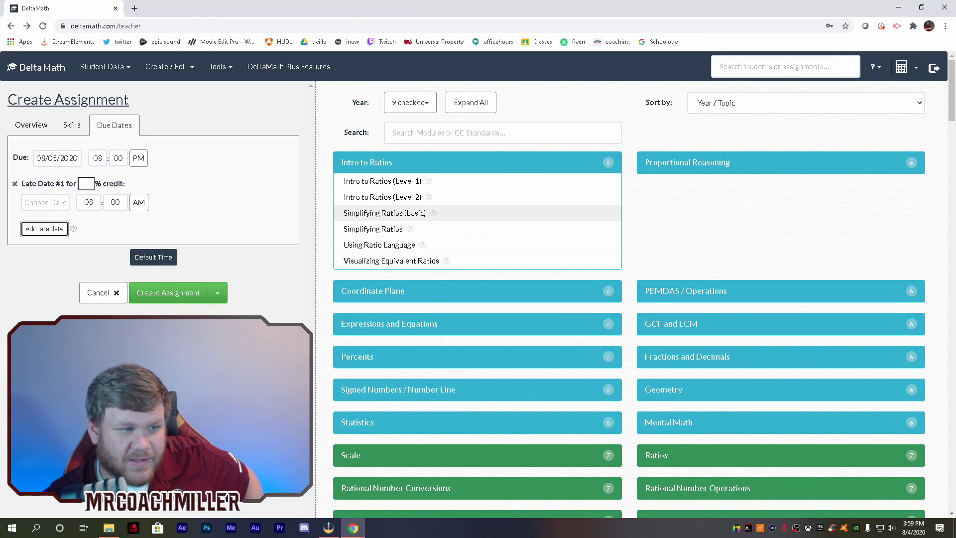
pyautogui.click(91, 184)
pyautogui.click(15, 183)
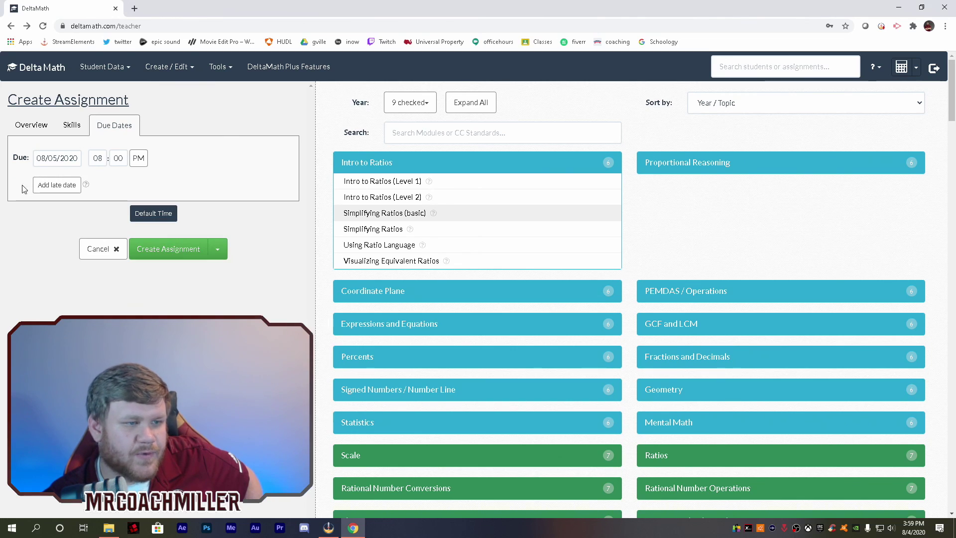
# Step: Review the assignment's overview and try to create the assignment
pyautogui.click(25, 125)
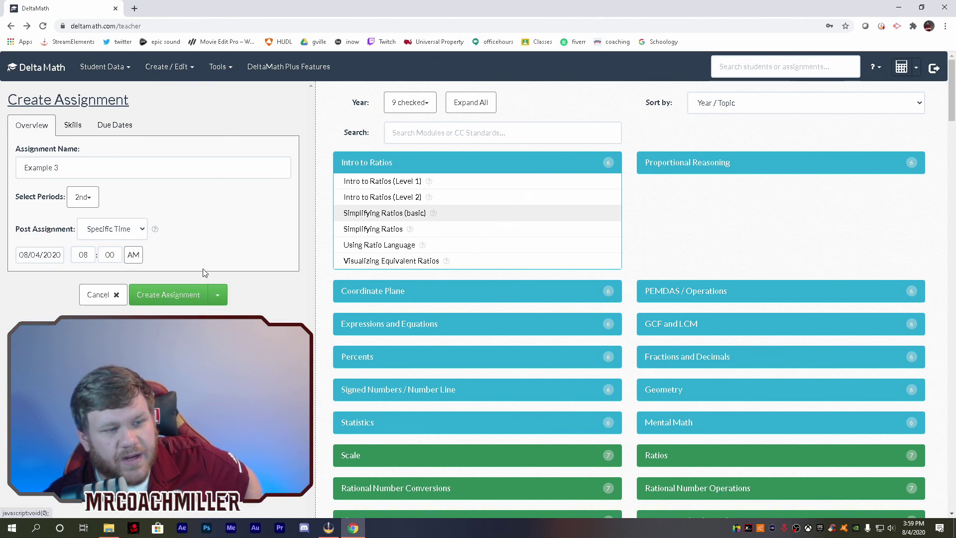
pyautogui.click(169, 294)
pyautogui.click(590, 147)
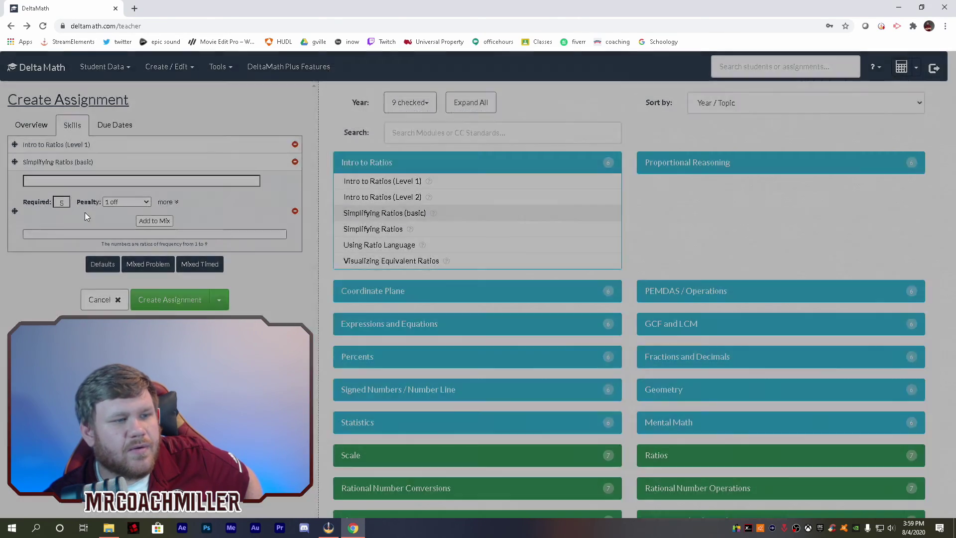
# Step: Insert another mixed problem and remove every skill except Intro to Ratios (Level 1) from the assignment
pyautogui.click(149, 264)
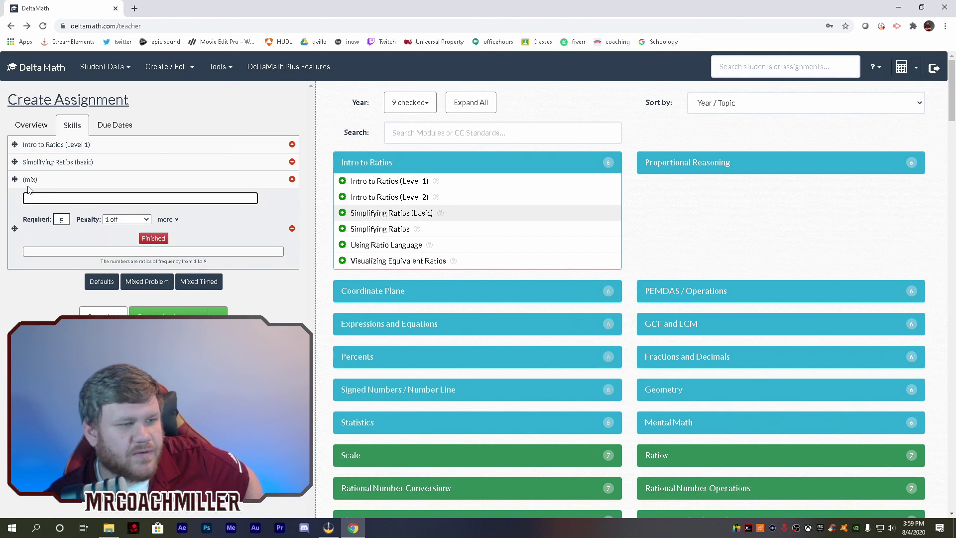
pyautogui.click(291, 179)
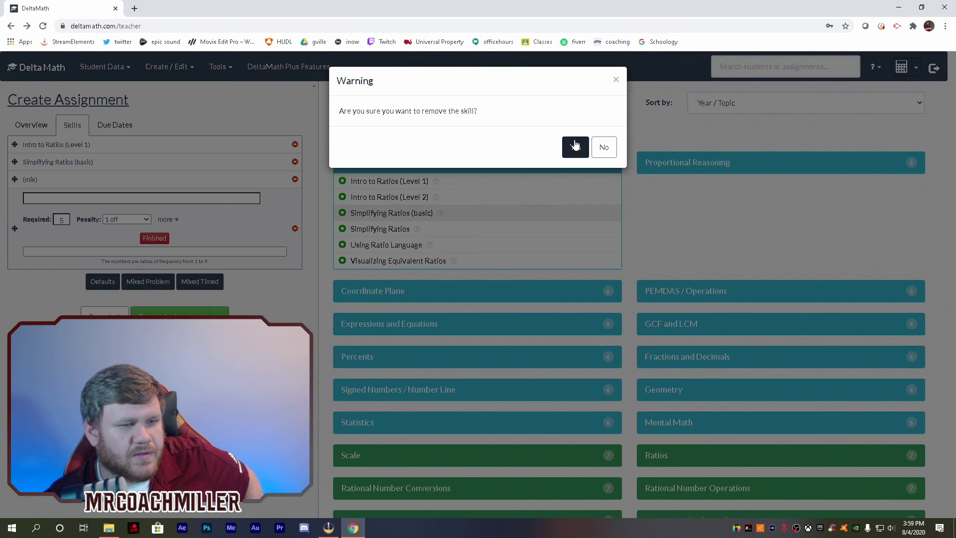
pyautogui.click(577, 147)
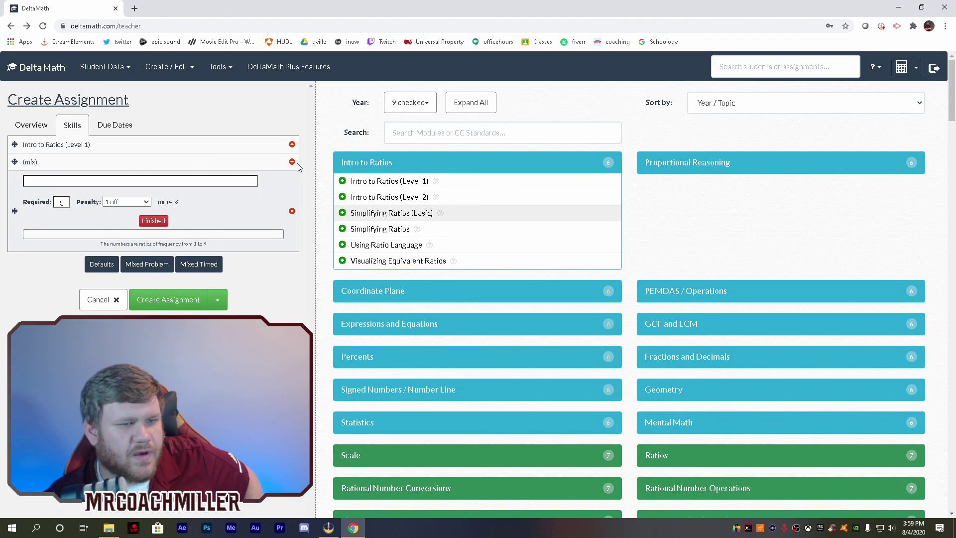
pyautogui.click(292, 162)
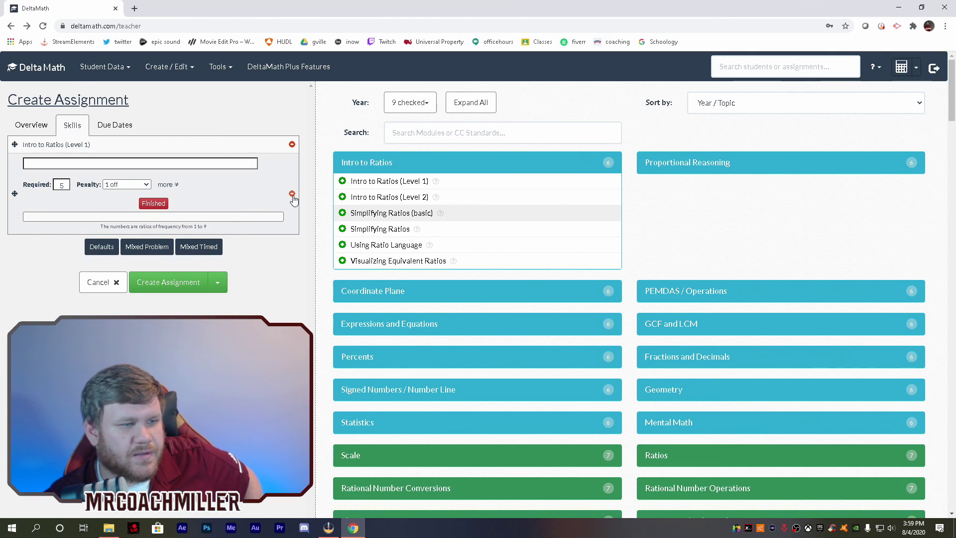
pyautogui.click(292, 194)
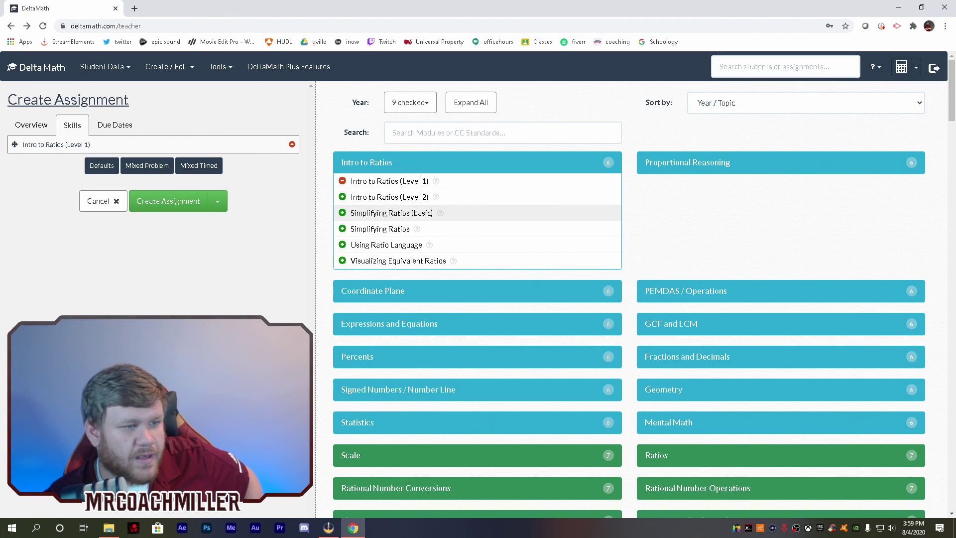
# Step: Create the assignment with the single ratios skill and collapse the Intro to Ratios topic
pyautogui.click(177, 202)
pyautogui.click(597, 148)
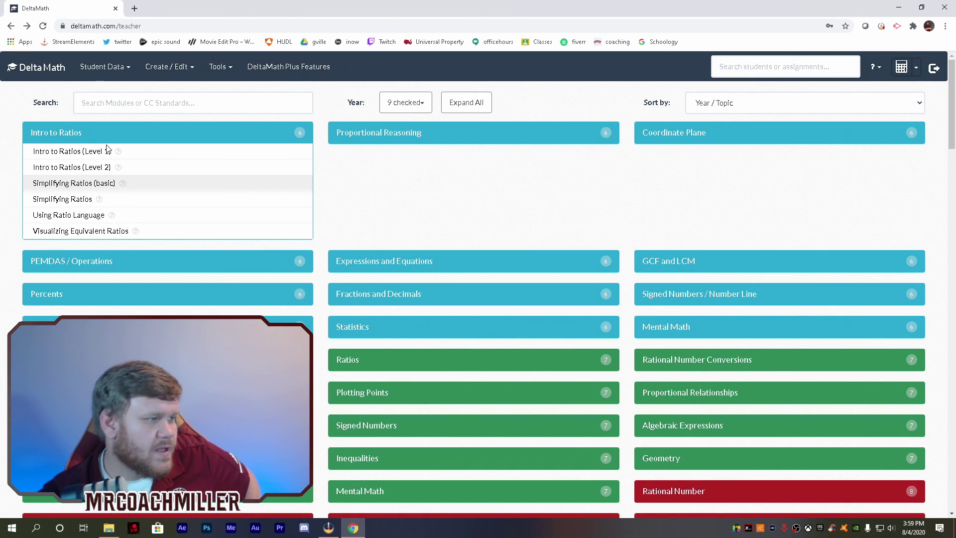
pyautogui.click(67, 130)
# Step: View the assignment summary in the student data and check the options for creating and editing assignments
pyautogui.click(102, 67)
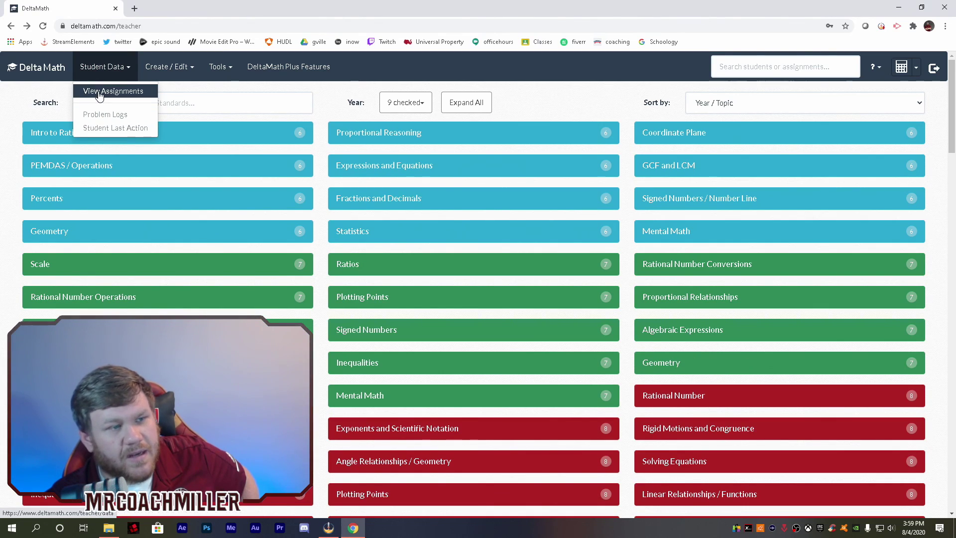
pyautogui.click(99, 90)
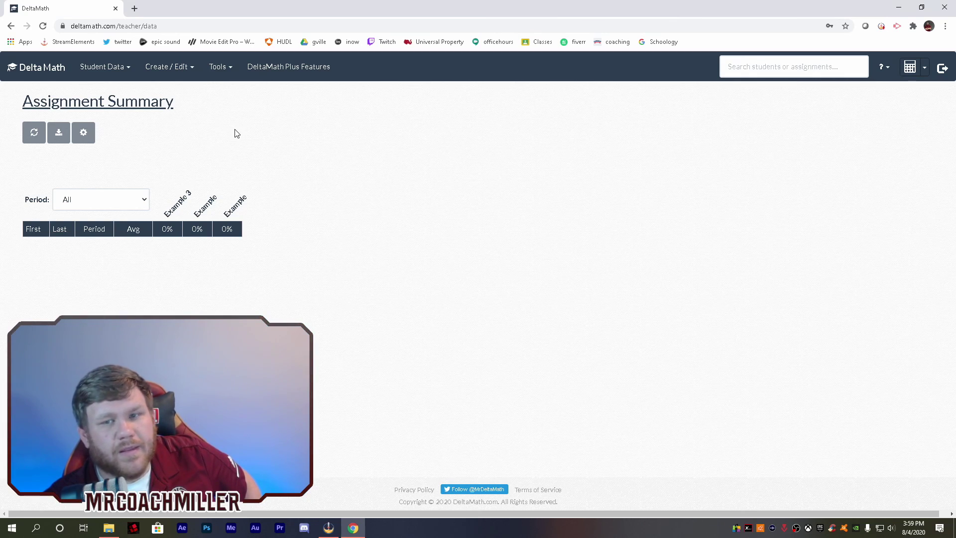
pyautogui.click(189, 72)
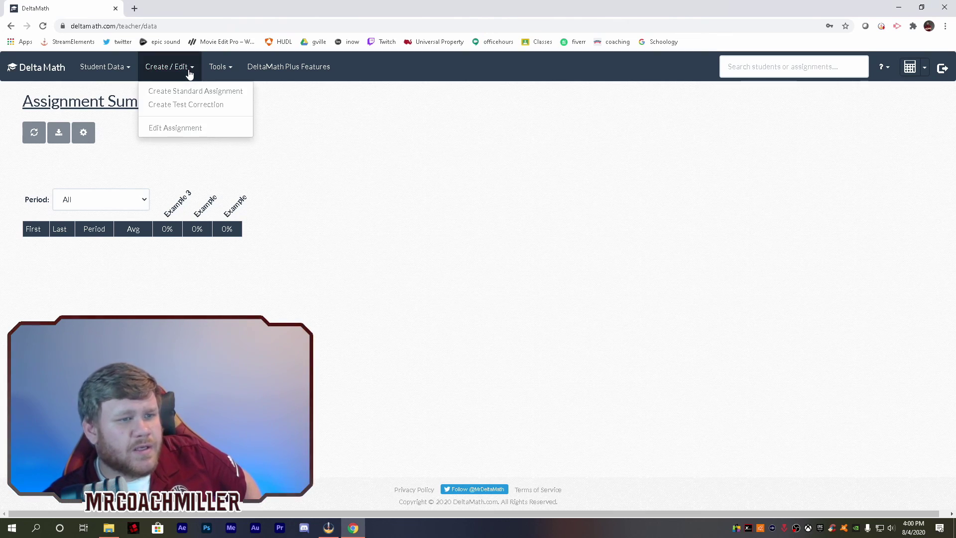
pyautogui.click(384, 124)
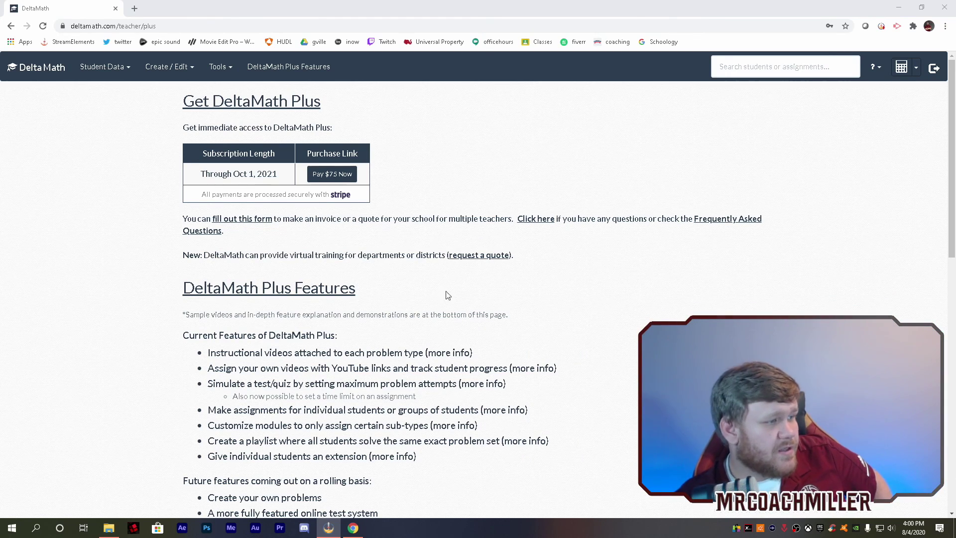
# Step: Examine the DeltaMath Plus page, including its subscription offer, current and future features, sample videos and additional information topics
pyautogui.scroll(-2, 466, 291)
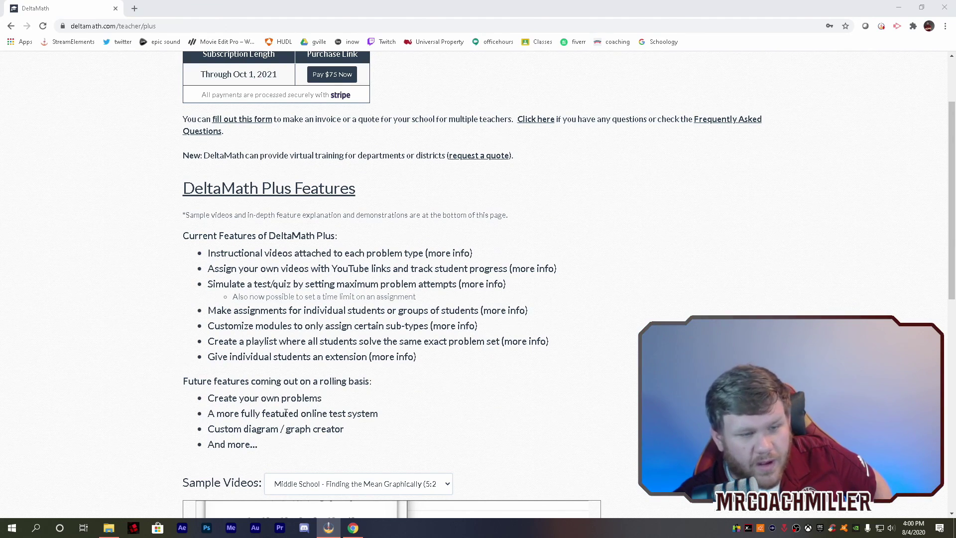
pyautogui.scroll(-10, 450, 396)
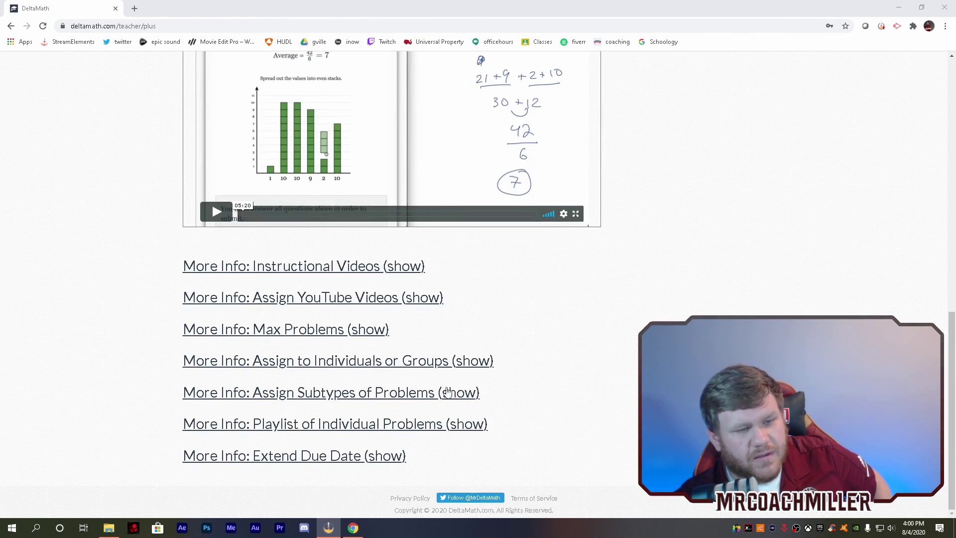
pyautogui.scroll(6, 426, 400)
pyautogui.scroll(6, 433, 402)
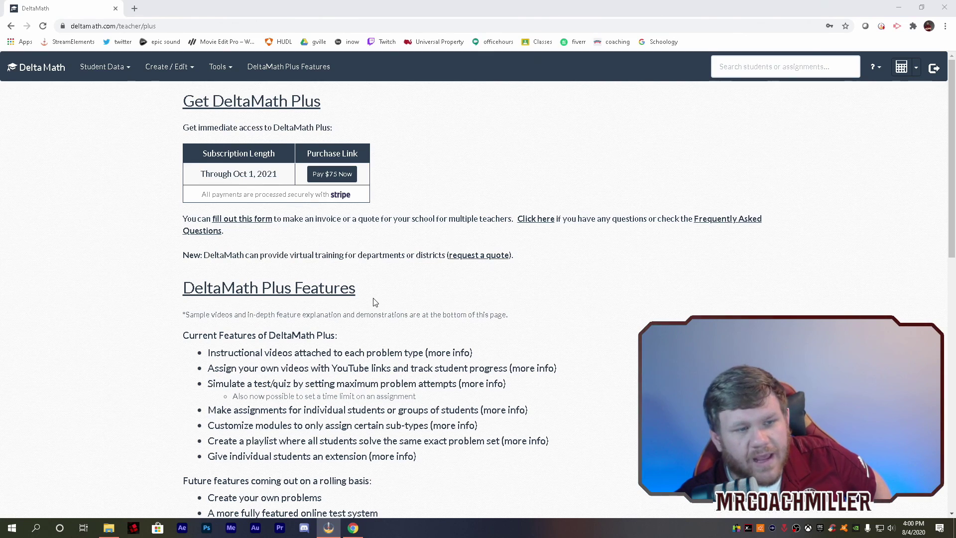
pyautogui.scroll(-9, 342, 351)
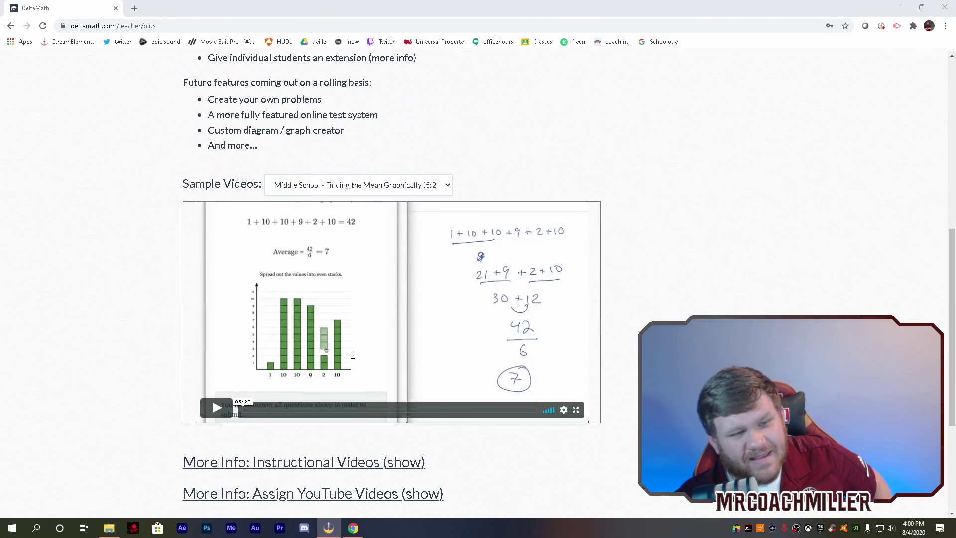
pyautogui.scroll(-4, 451, 359)
pyautogui.scroll(12, 451, 359)
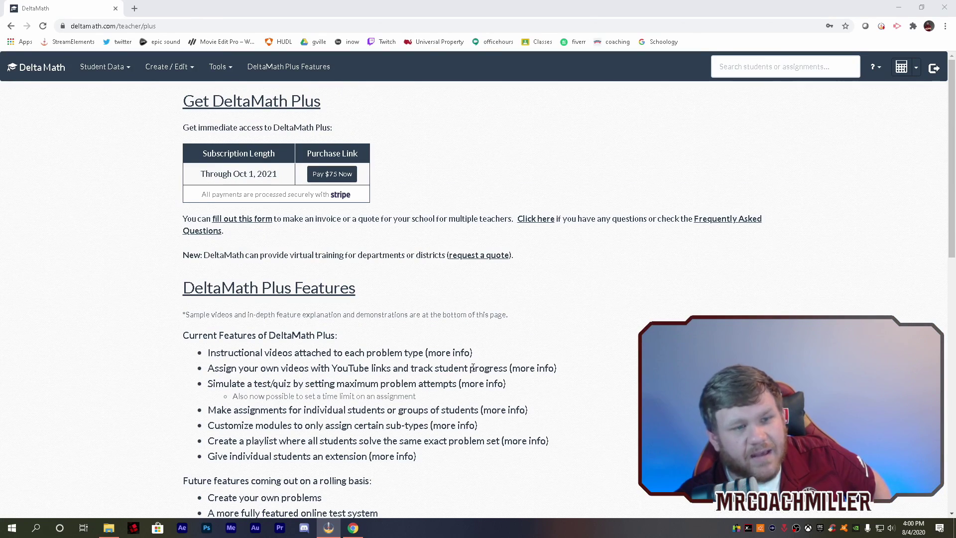
pyautogui.scroll(-2, 380, 371)
pyautogui.scroll(2, 379, 309)
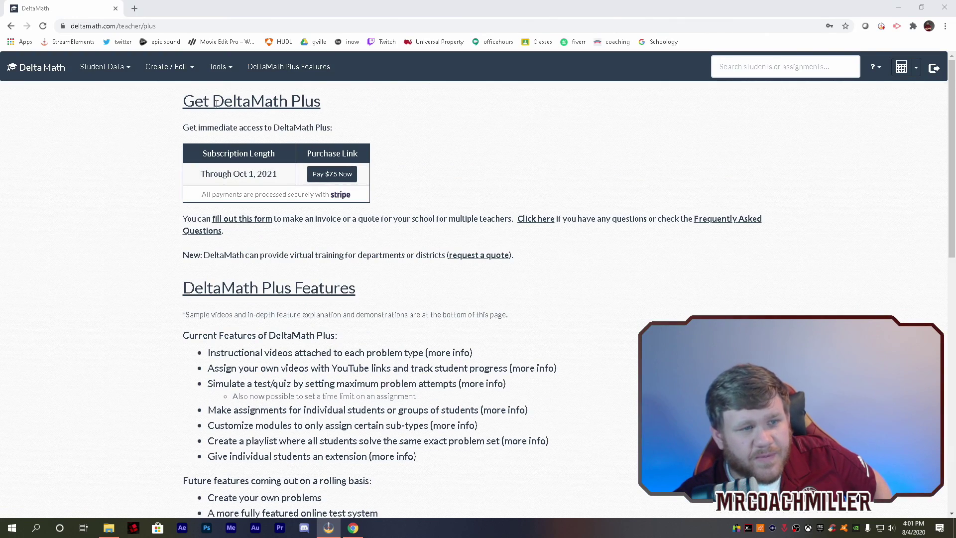
pyautogui.scroll(-6, 465, 266)
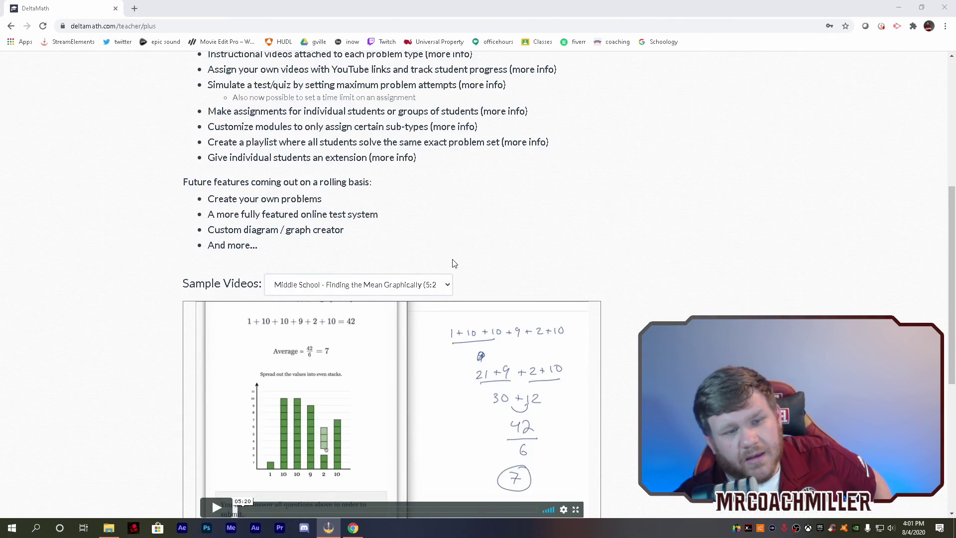
pyautogui.scroll(6, 455, 297)
pyautogui.scroll(-7, 445, 309)
pyautogui.scroll(3, 365, 249)
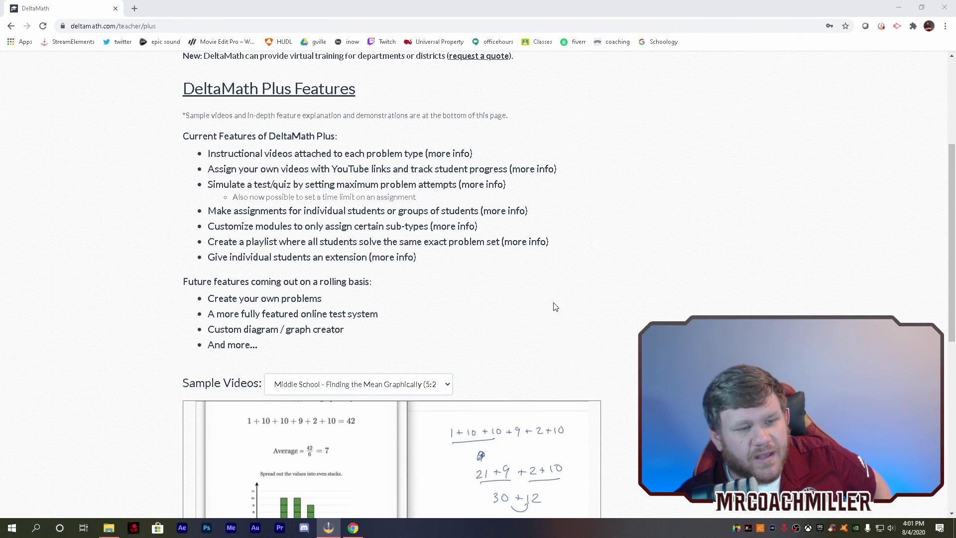
# Step: Choose the Middle School - Finding the Mean Graphically sample video and play it
pyautogui.click(425, 386)
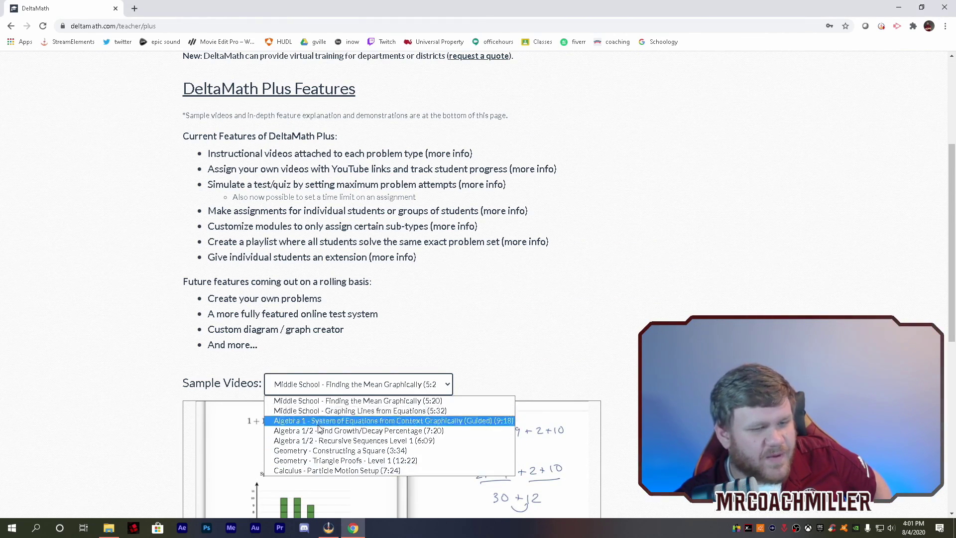
pyautogui.click(309, 400)
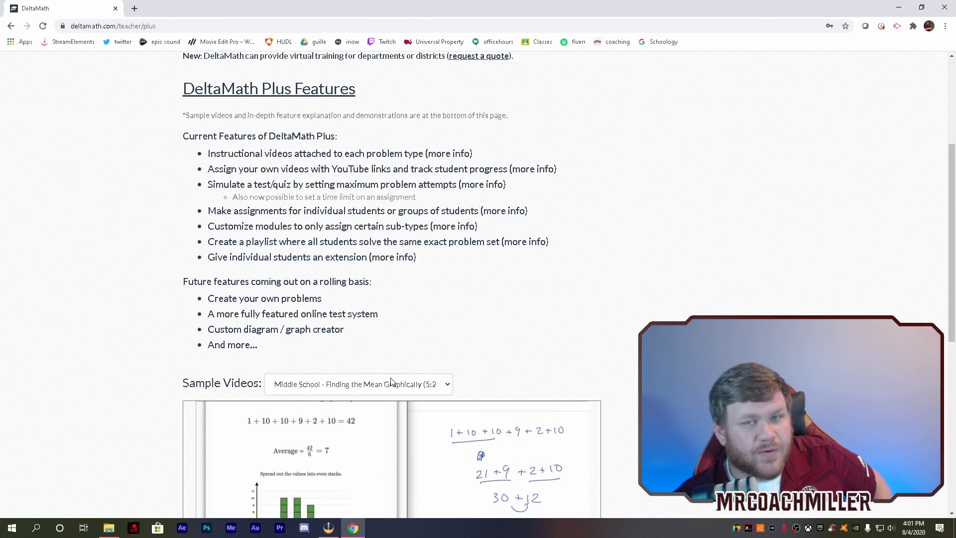
pyautogui.scroll(-3, 413, 387)
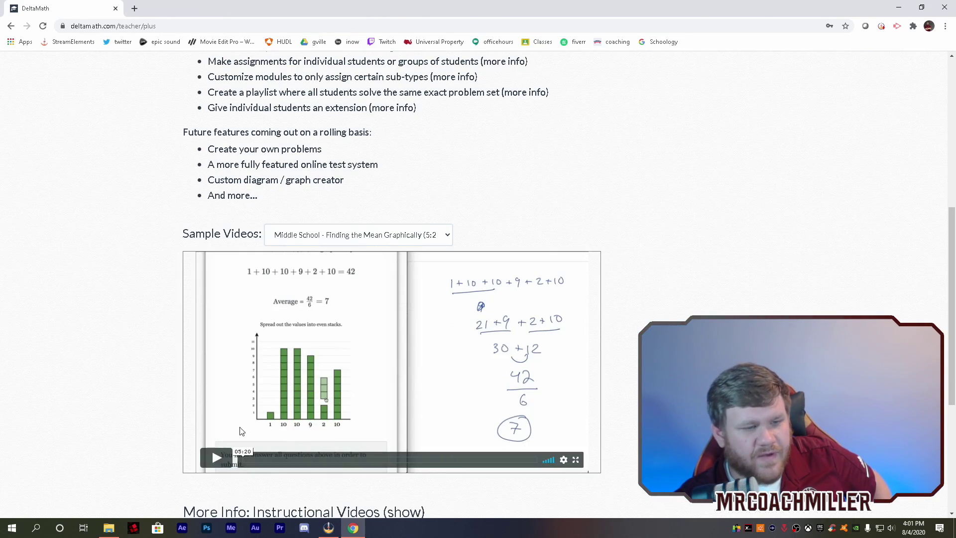
pyautogui.click(208, 457)
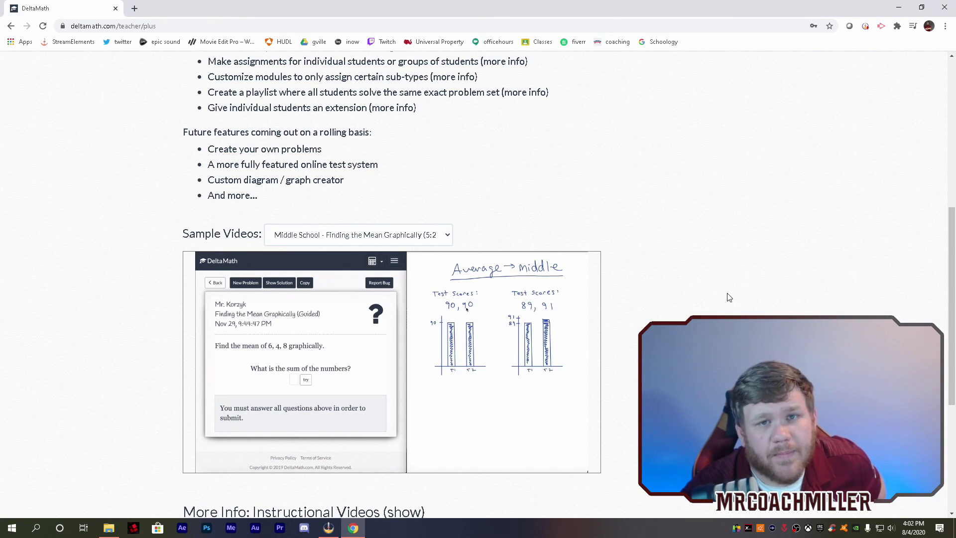
pyautogui.moveTo(507, 276)
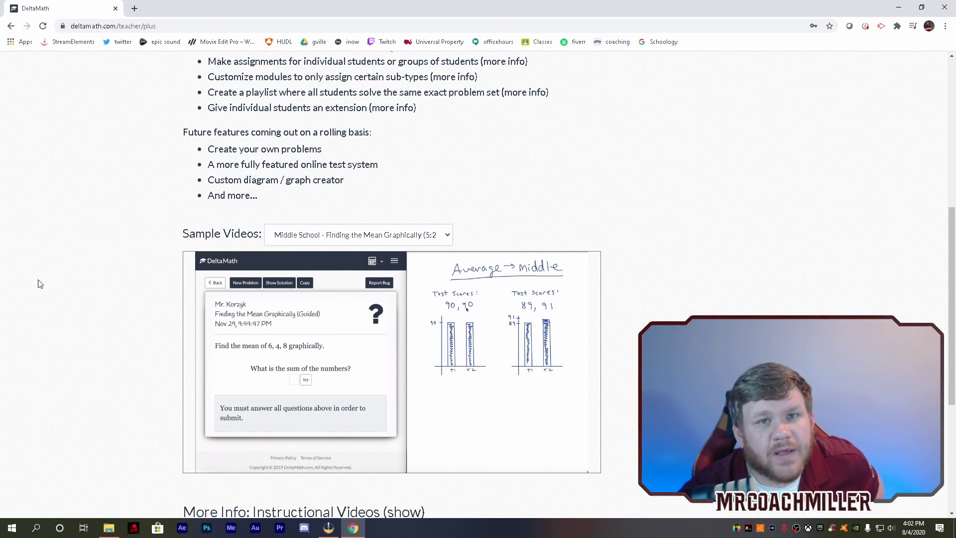